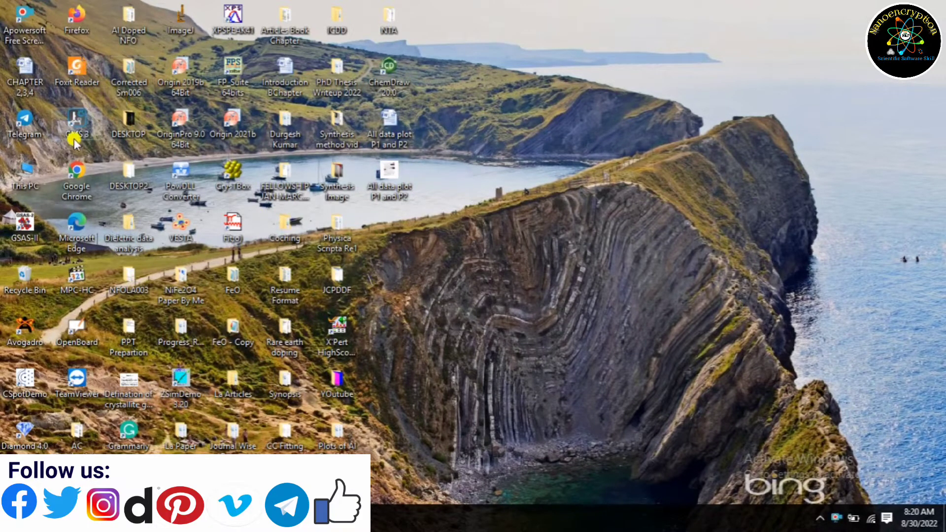
# Open the suresh2018 PDF from the Downloads folder and view the reaction scheme in its abstract.
pyautogui.doubleClick(27, 183)
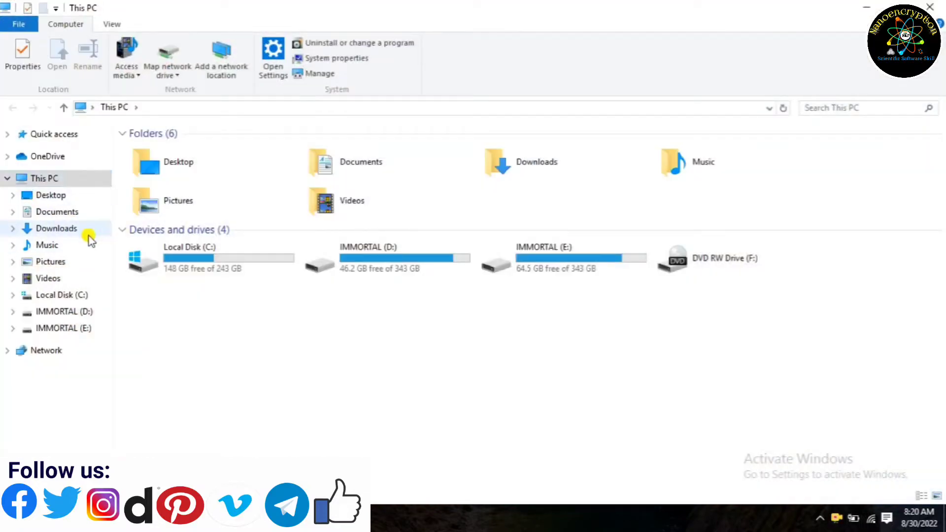
pyautogui.click(72, 229)
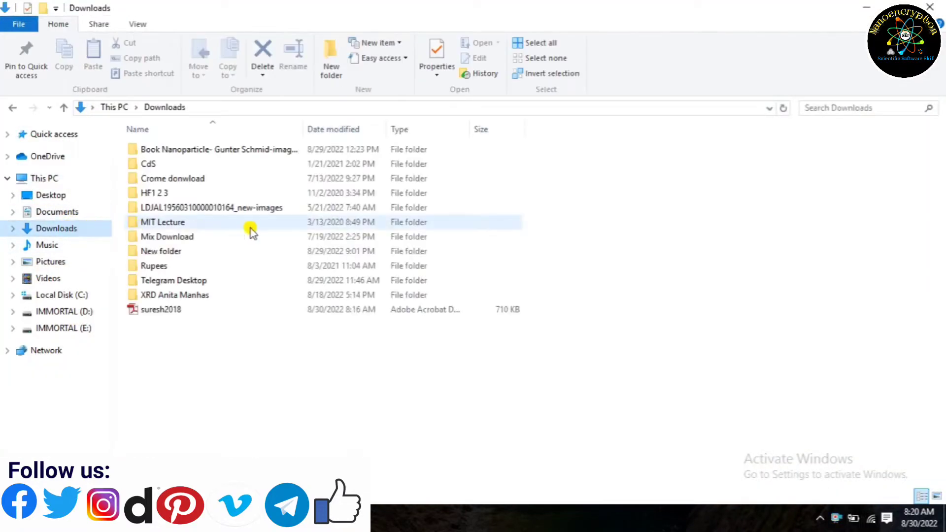
pyautogui.click(155, 311)
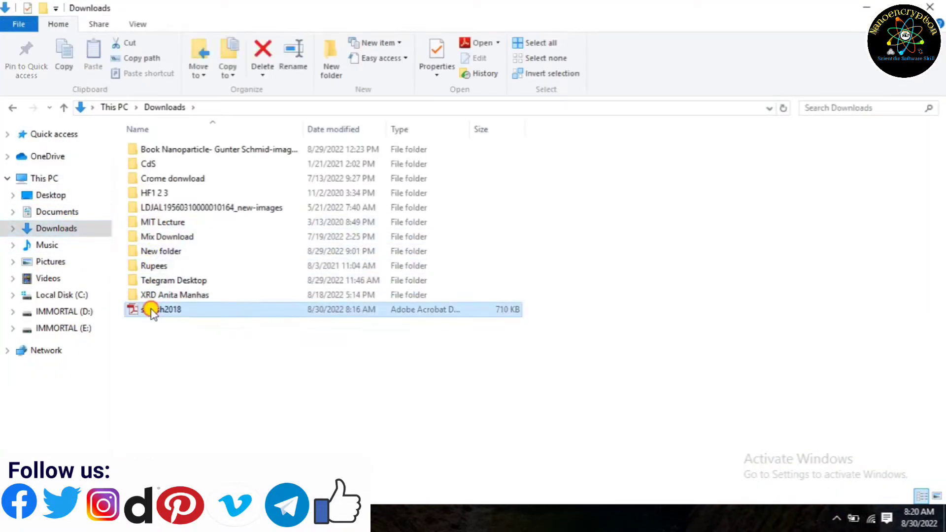
pyautogui.doubleClick(154, 310)
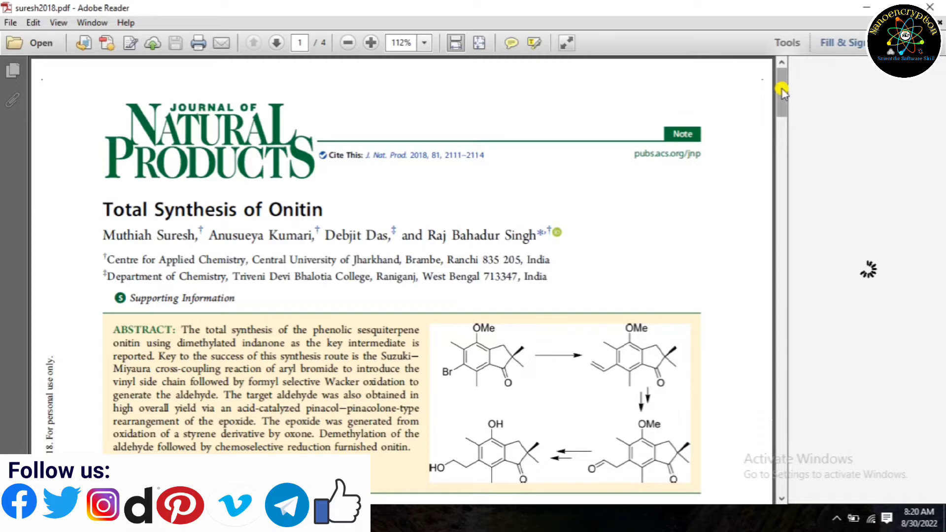
pyautogui.moveTo(783, 90); pyautogui.dragTo(787, 113)
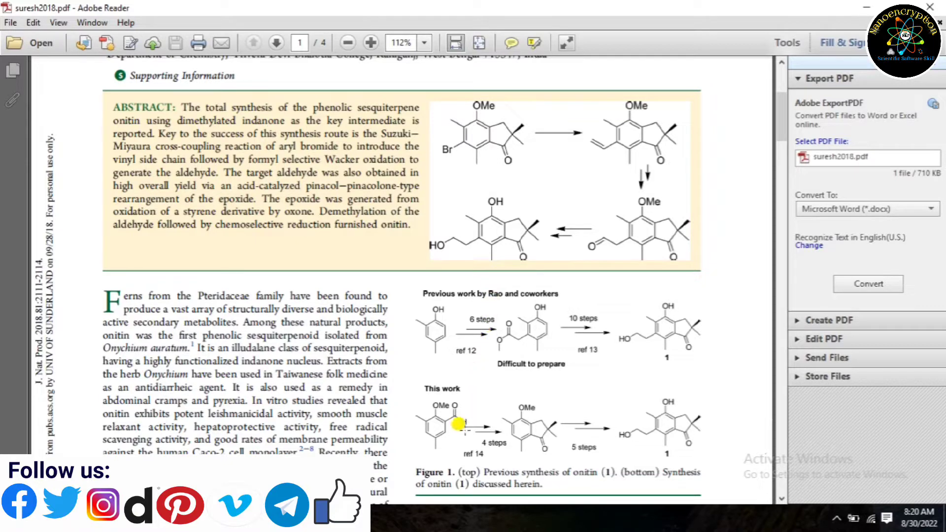
# Minimize the PDF and the Downloads folder, and launch ChemDraw 20.0 from the desktop.
pyautogui.click(866, 7)
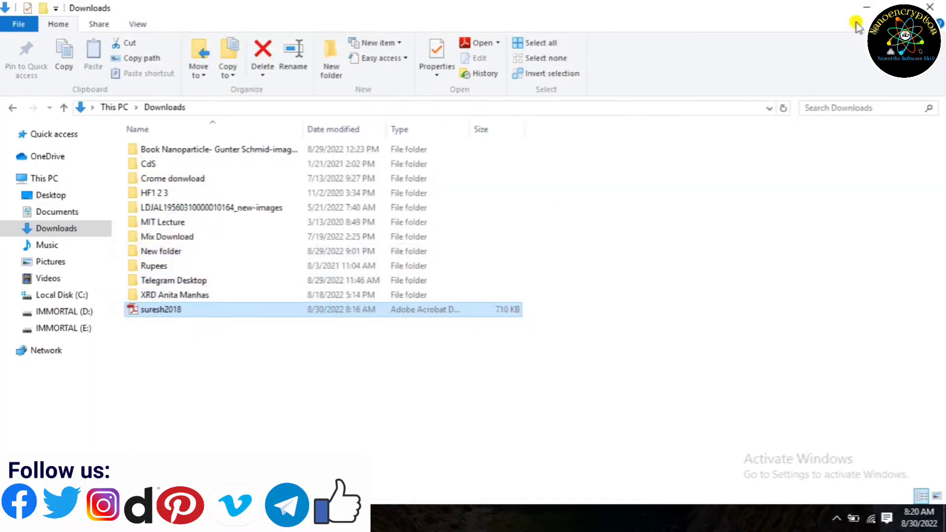
pyautogui.click(866, 7)
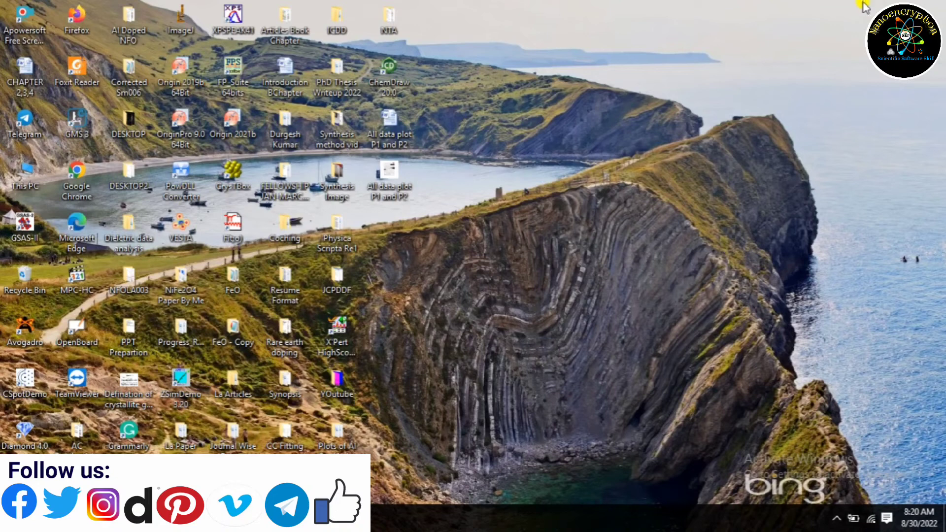
pyautogui.doubleClick(393, 65)
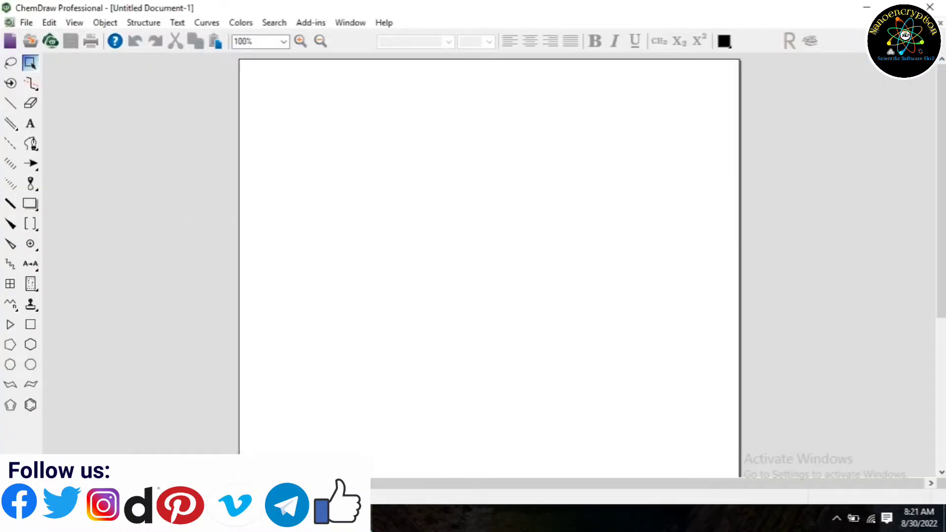
# Draw a benzene ring near the page's upper-left corner and a cyclopentadiene ring just to its right.
pyautogui.click(30, 405)
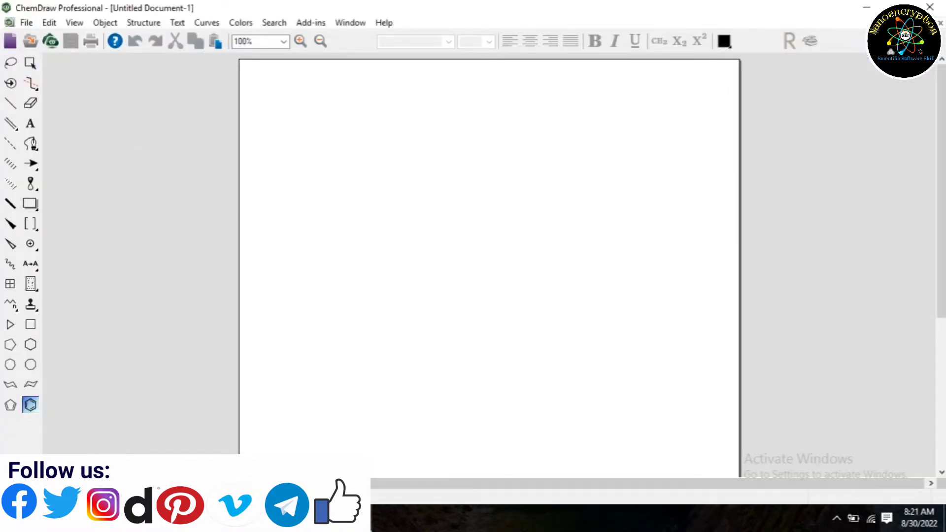
pyautogui.click(295, 518)
pyautogui.click(379, 143)
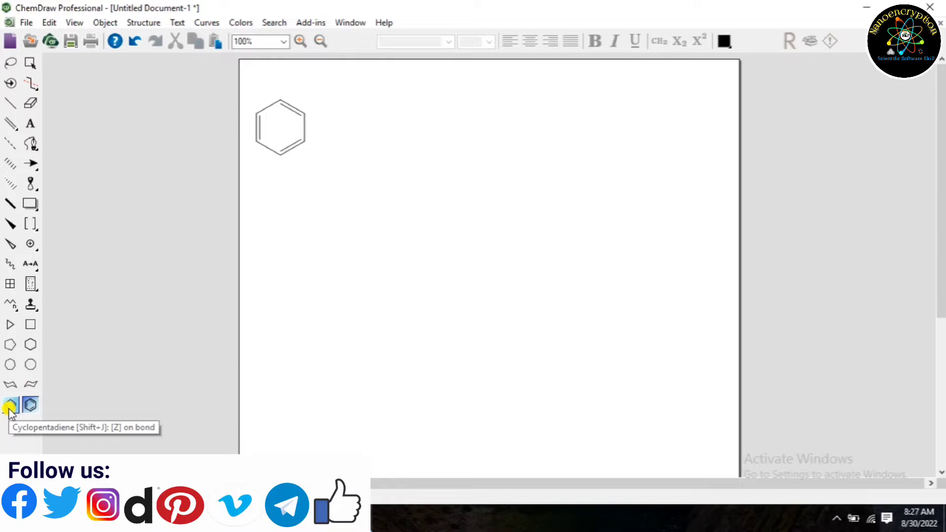
pyautogui.click(10, 406)
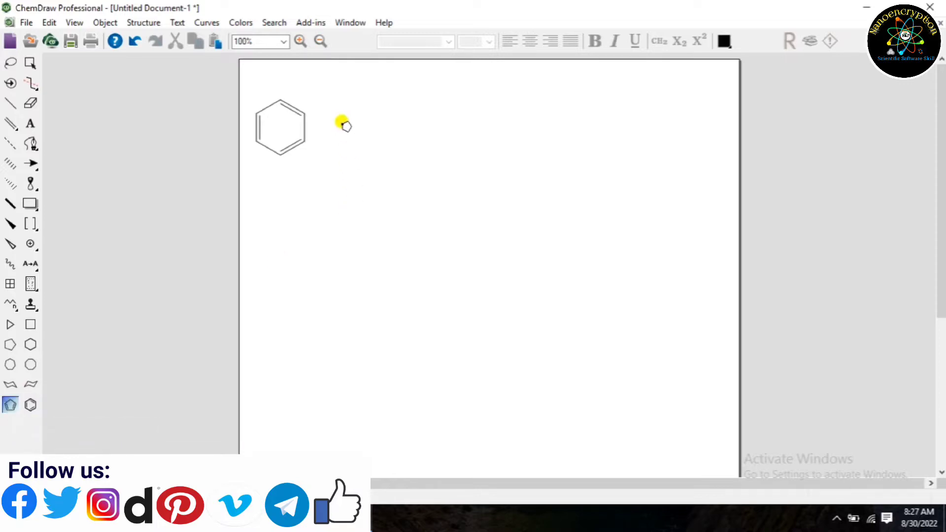
pyautogui.click(341, 123)
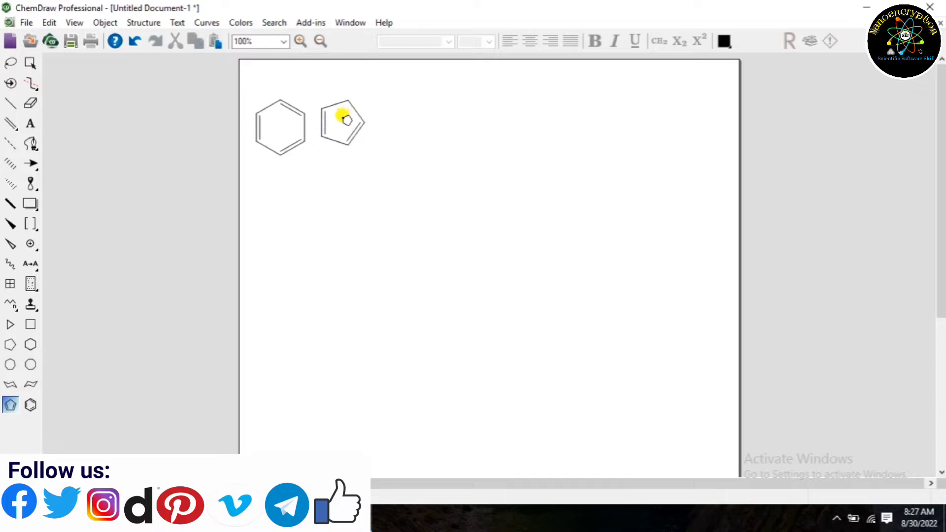
# Move the cyclopentadiene ring against the benzene ring so that they fuse along the benzene's right vertical bond.
pyautogui.moveTo(343, 118); pyautogui.dragTo(373, 120)
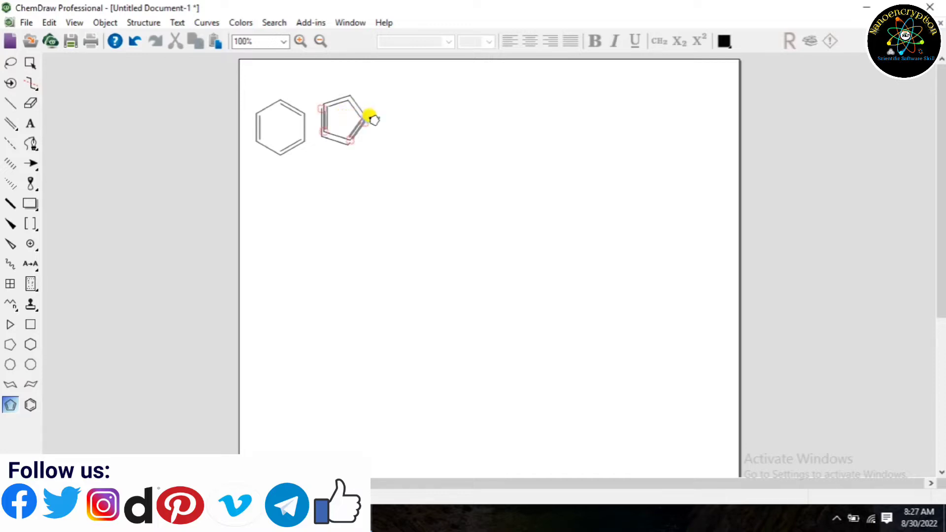
pyautogui.hotkey('ctrl', 'z')
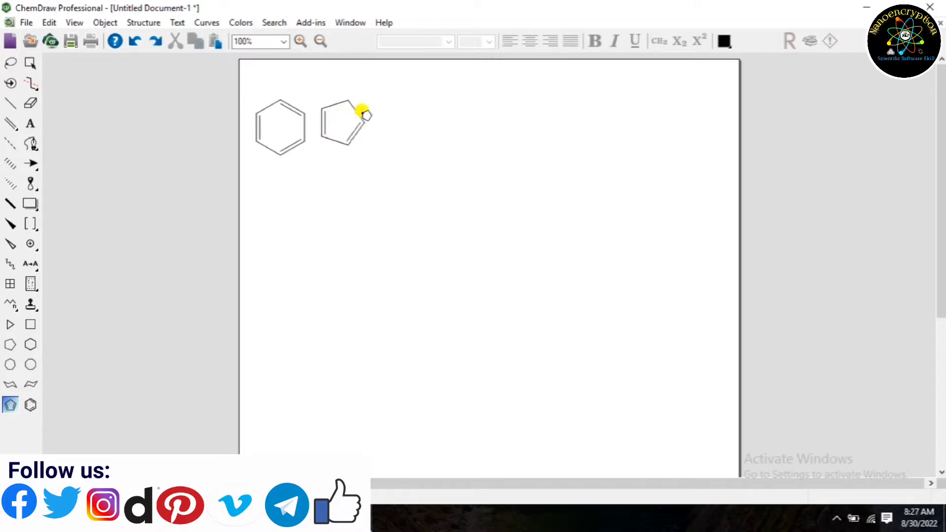
pyautogui.click(31, 66)
pyautogui.moveTo(346, 113); pyautogui.dragTo(327, 120)
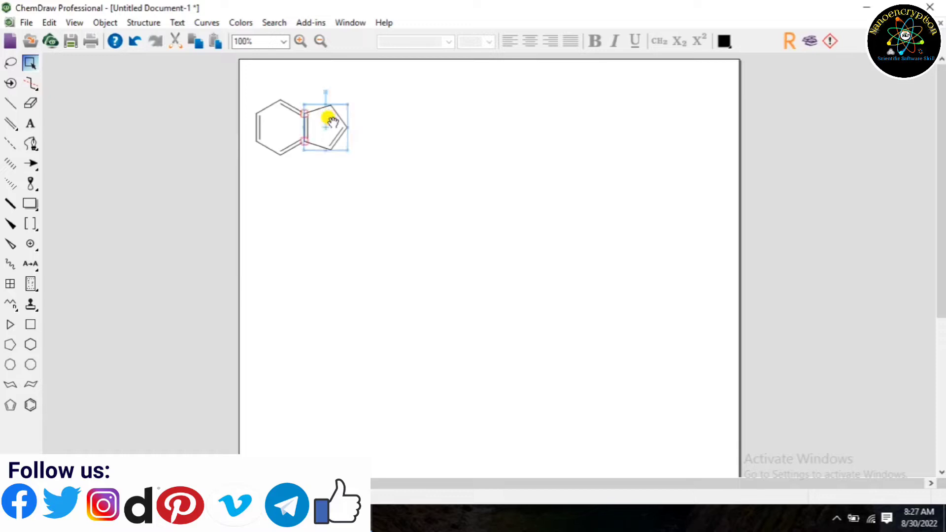
pyautogui.click(384, 131)
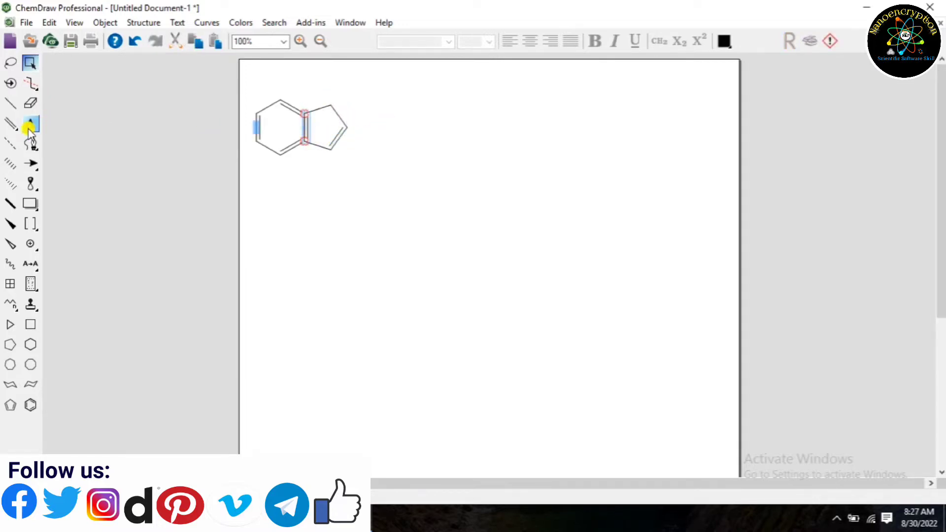
# Erase the extra line of the bond shared by both rings and reduce the five-membered ring's double bond to a single bond.
pyautogui.click(30, 102)
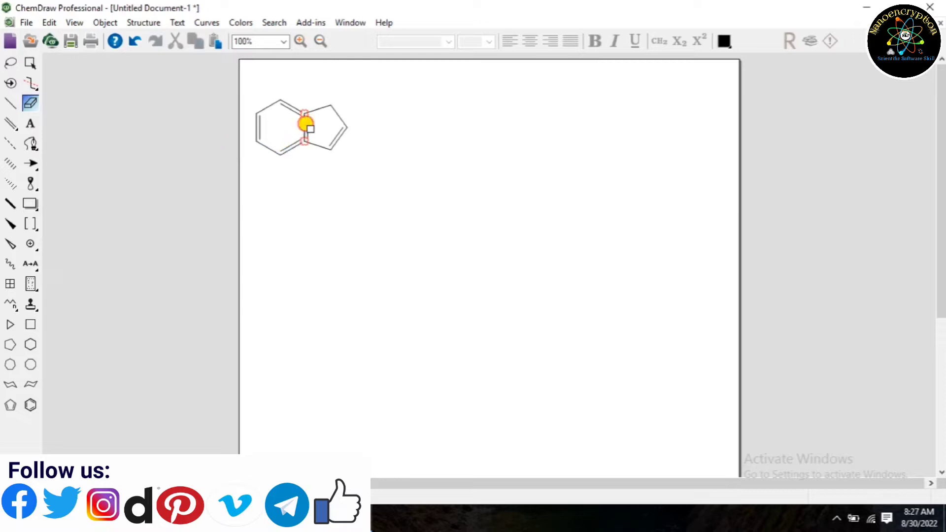
pyautogui.click(334, 134)
pyautogui.click(30, 63)
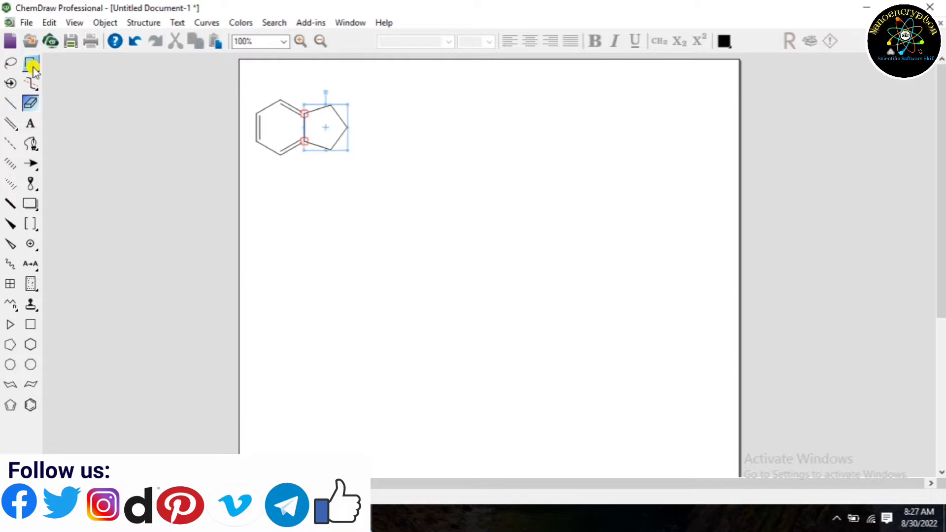
pyautogui.click(427, 227)
# Check the PDF's reaction scheme and add a bold wedged bond pointing up-right from the five-membered ring's outermost carbon.
pyautogui.hotkey('alt', 'Tab')
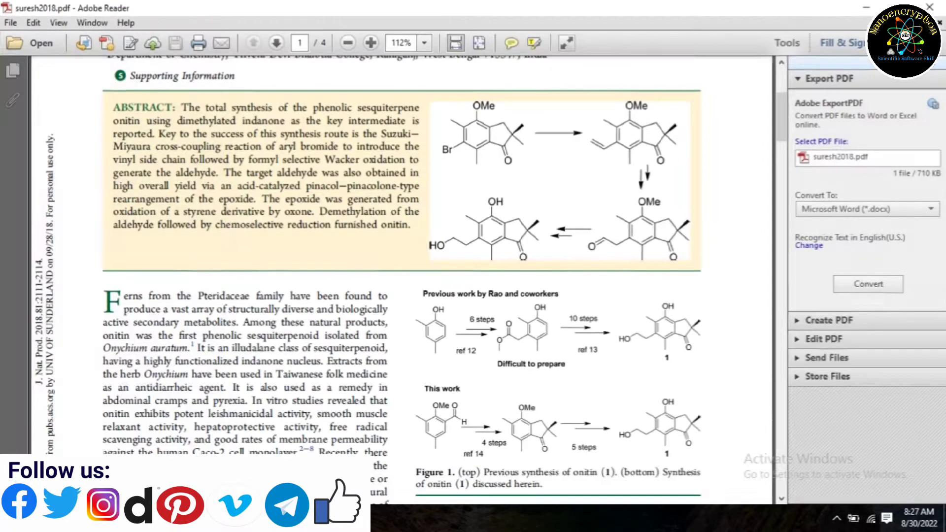
pyautogui.hotkey('alt', 'Tab')
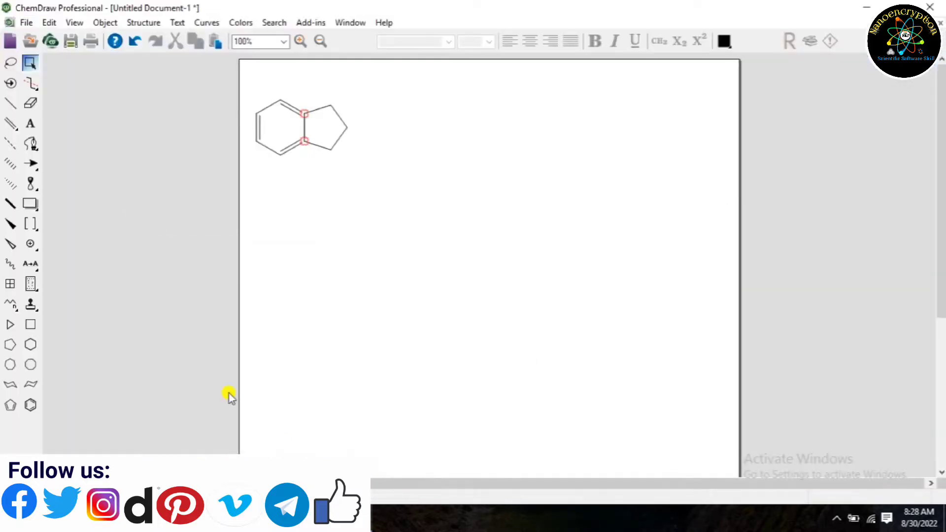
pyautogui.click(10, 223)
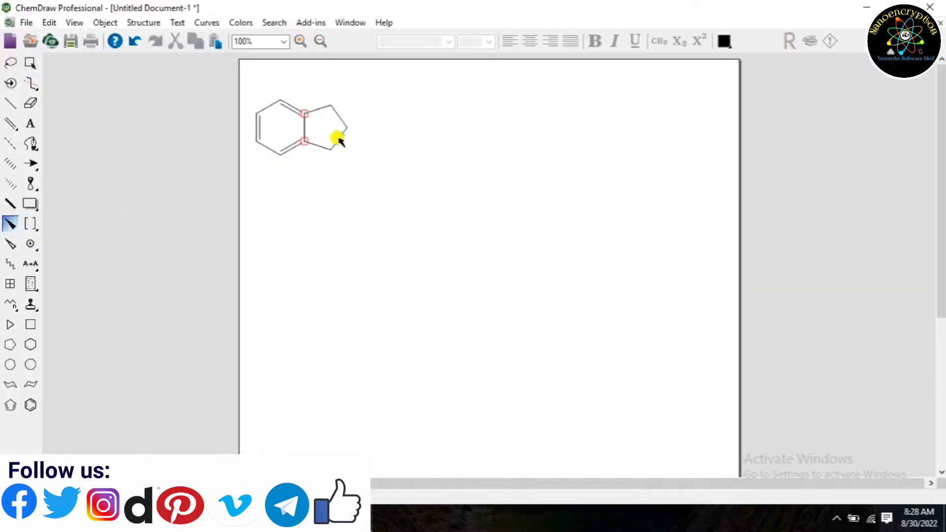
pyautogui.moveTo(348, 127); pyautogui.dragTo(371, 103)
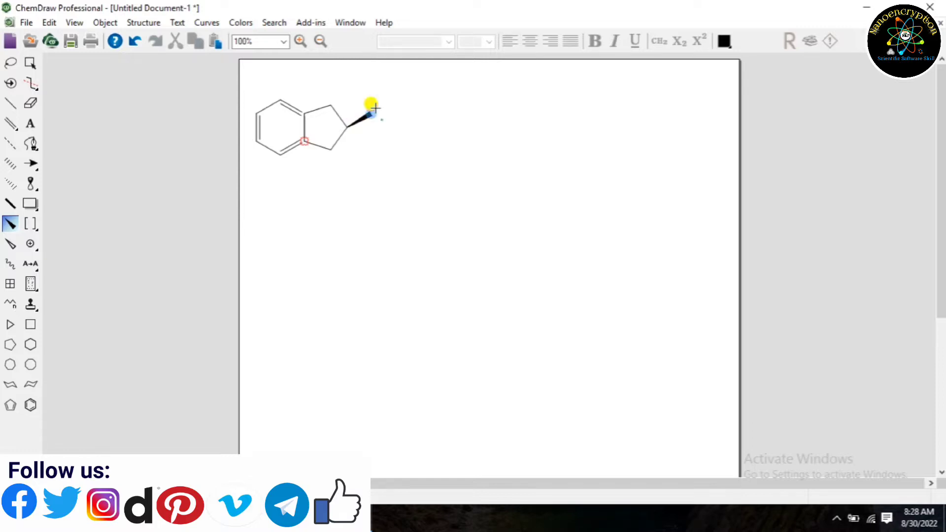
# Compare with the PDF scheme and add a plain single bond pointing down-right from the carbon that carries the wedged bond.
pyautogui.hotkey('alt', 'Tab')
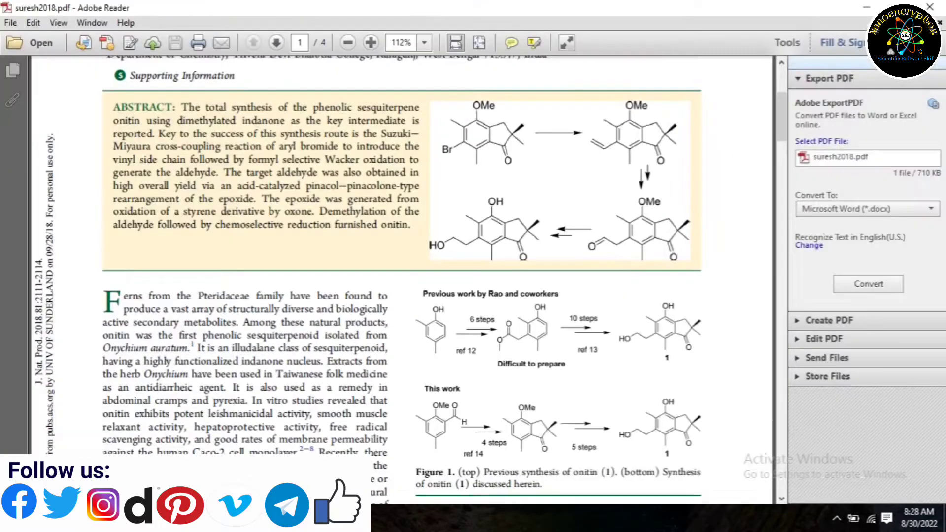
pyautogui.hotkey('alt', 'Tab')
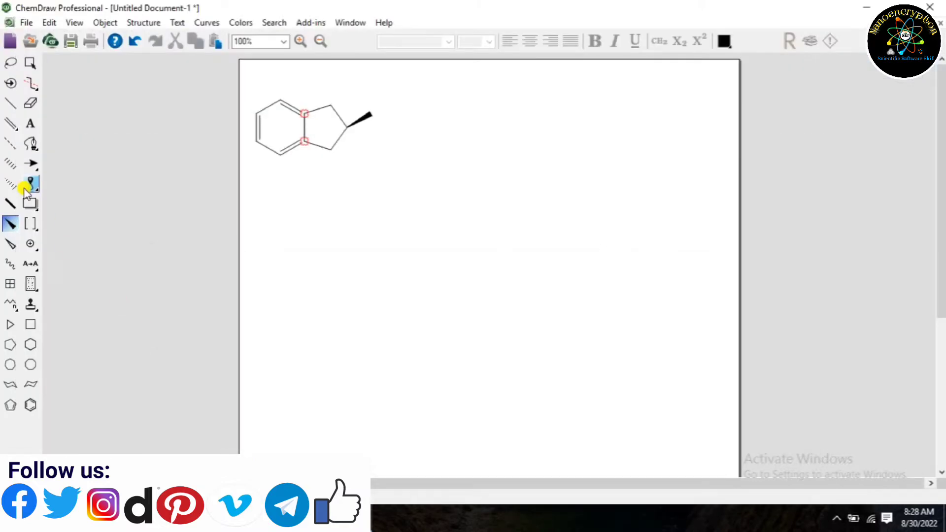
pyautogui.click(18, 107)
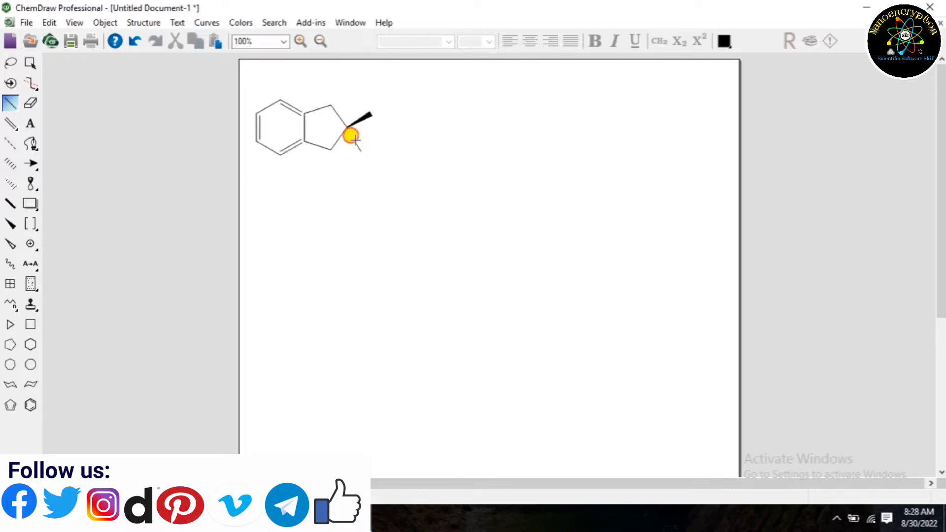
pyautogui.click(355, 132)
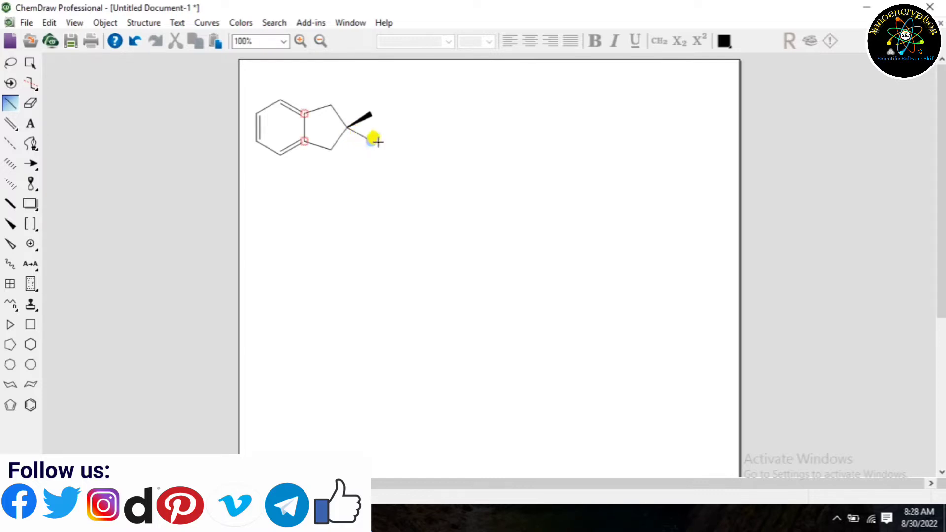
pyautogui.hotkey('ctrl', 'z')
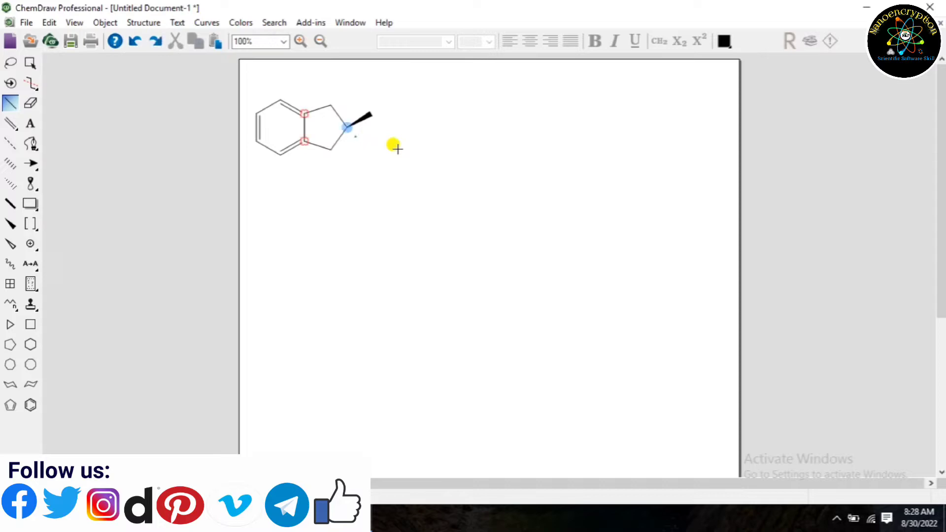
pyautogui.click(346, 126)
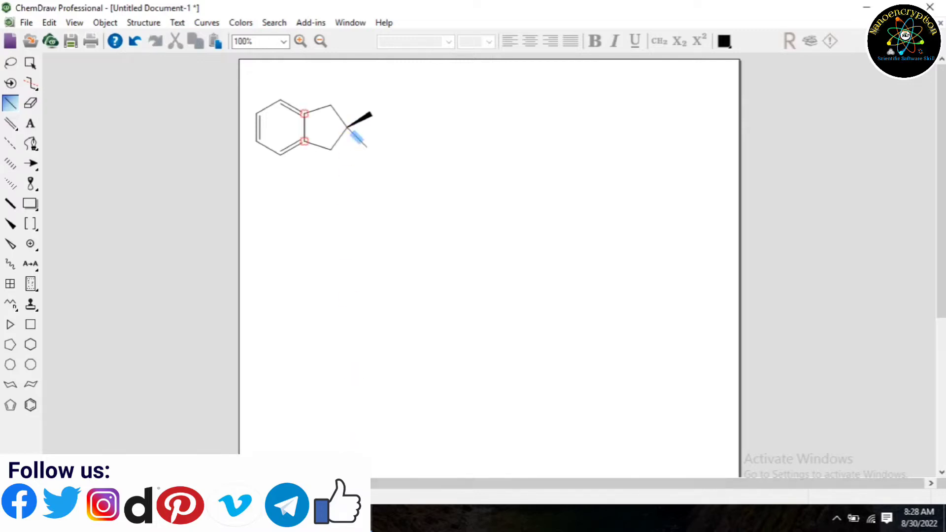
# Consult the PDF scheme and add a double bond pointing down from the five-membered ring's lower carbon.
pyautogui.click(320, 518)
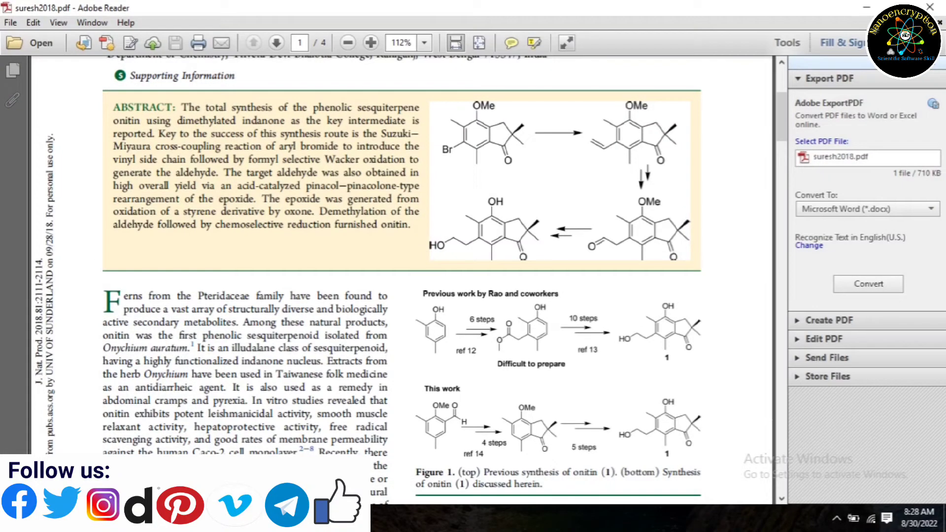
pyautogui.click(320, 518)
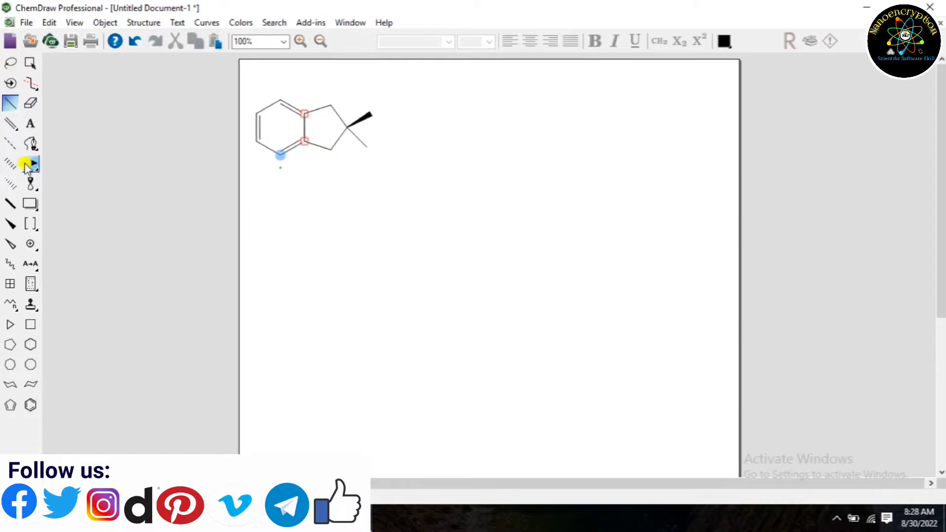
pyautogui.click(10, 123)
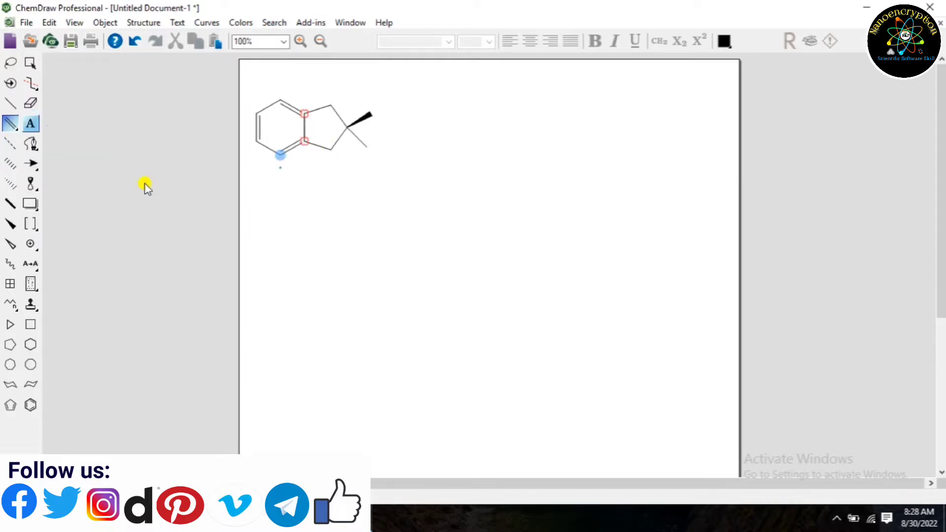
pyautogui.click(329, 148)
pyautogui.click(335, 161)
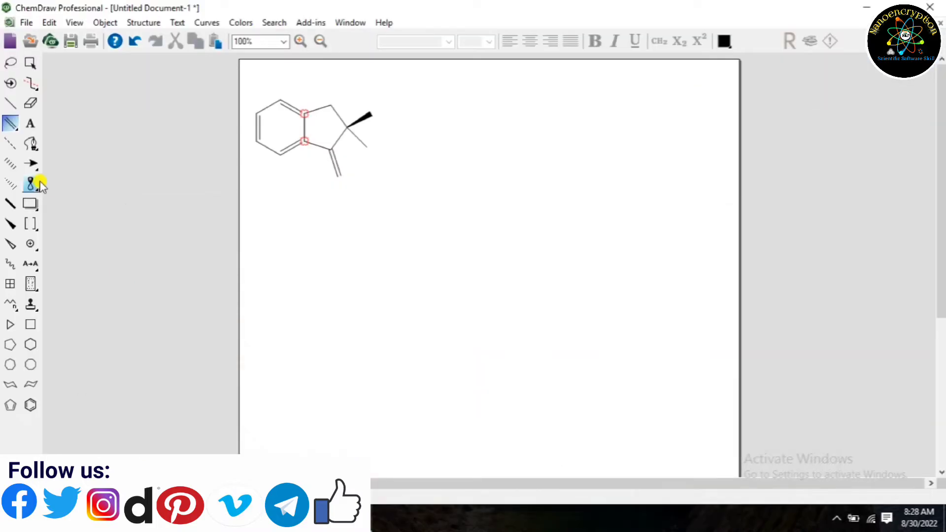
# Draw a horizontal solid-headed reaction arrow pointing right, starting just beside the first structure.
pyautogui.click(32, 172)
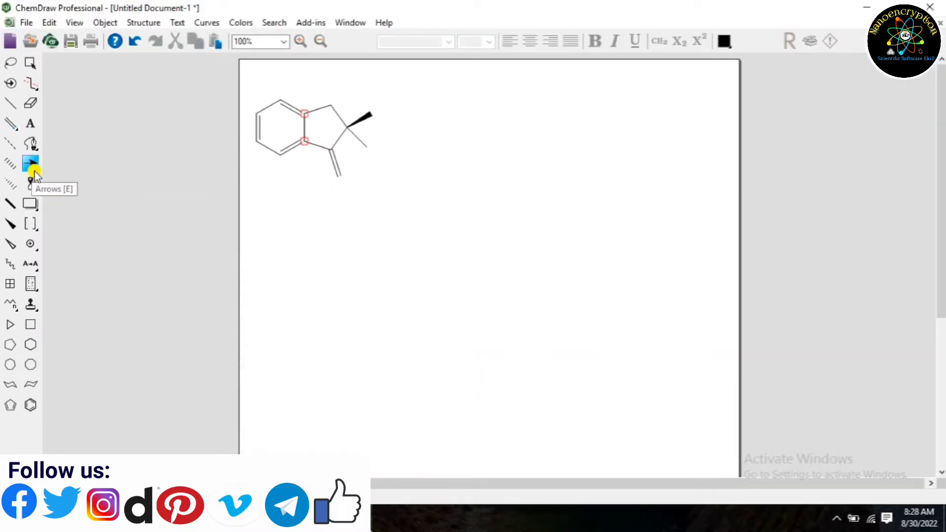
pyautogui.click(35, 171)
pyautogui.click(36, 171)
pyautogui.click(35, 171)
pyautogui.click(36, 171)
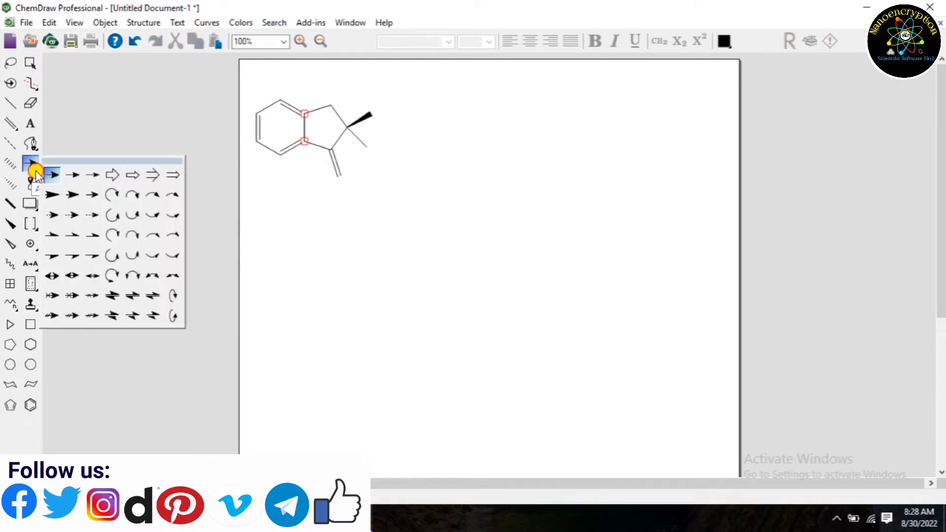
pyautogui.click(75, 176)
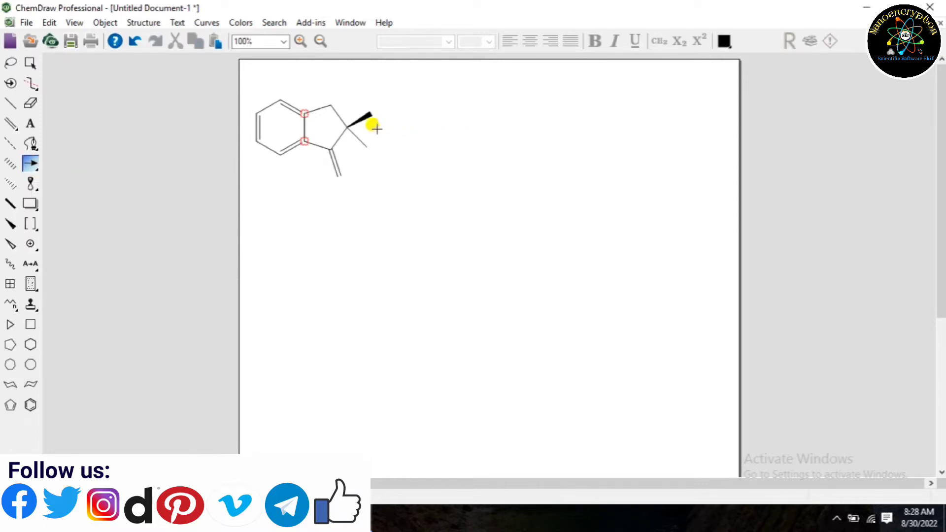
pyautogui.moveTo(373, 128); pyautogui.dragTo(465, 128)
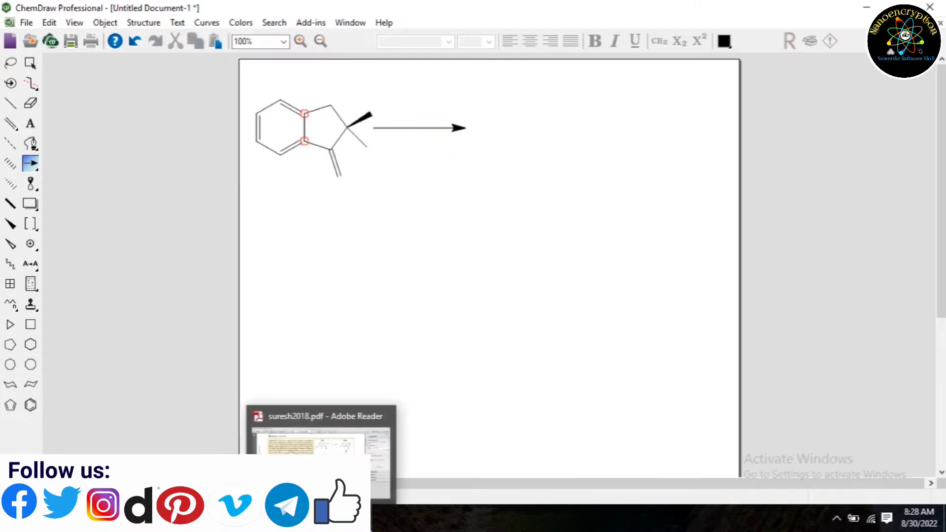
# Check the PDF scheme, place two benzene rings beyond the reaction arrow and fuse them side by side.
pyautogui.click(322, 519)
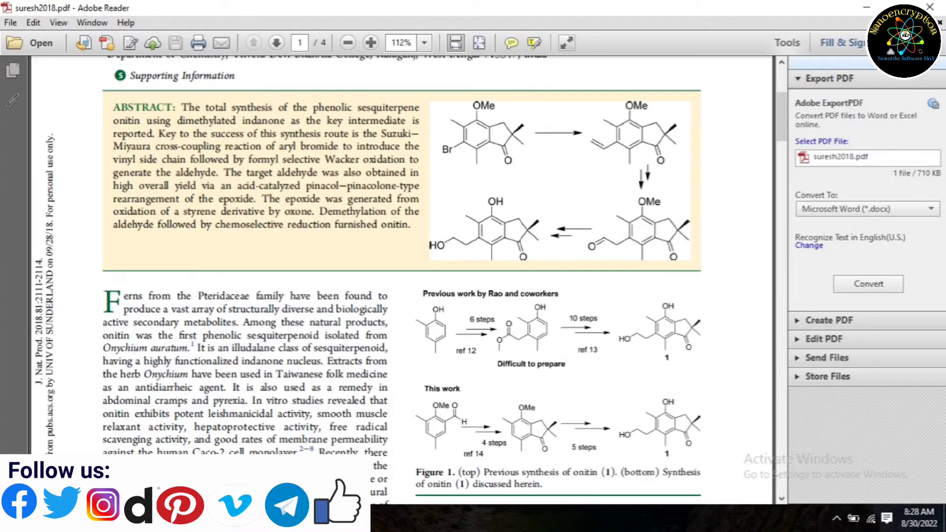
pyautogui.click(322, 518)
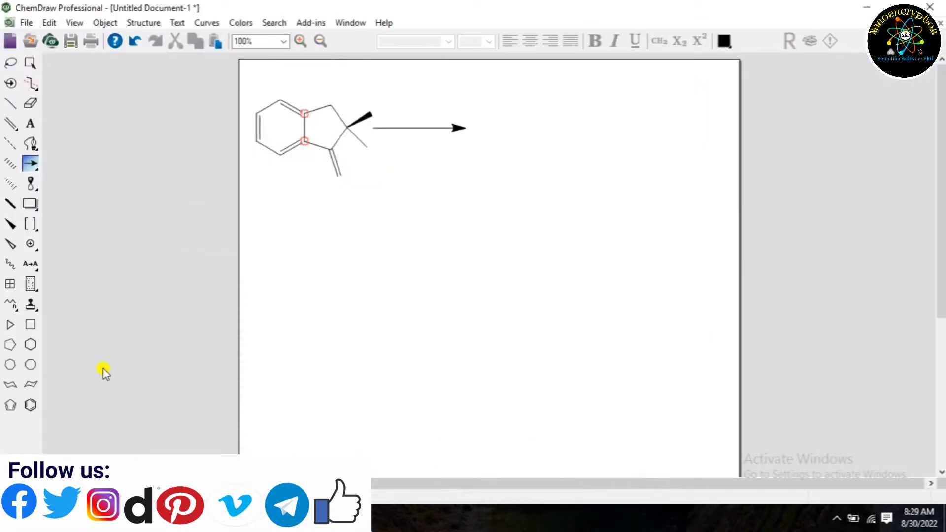
pyautogui.click(30, 404)
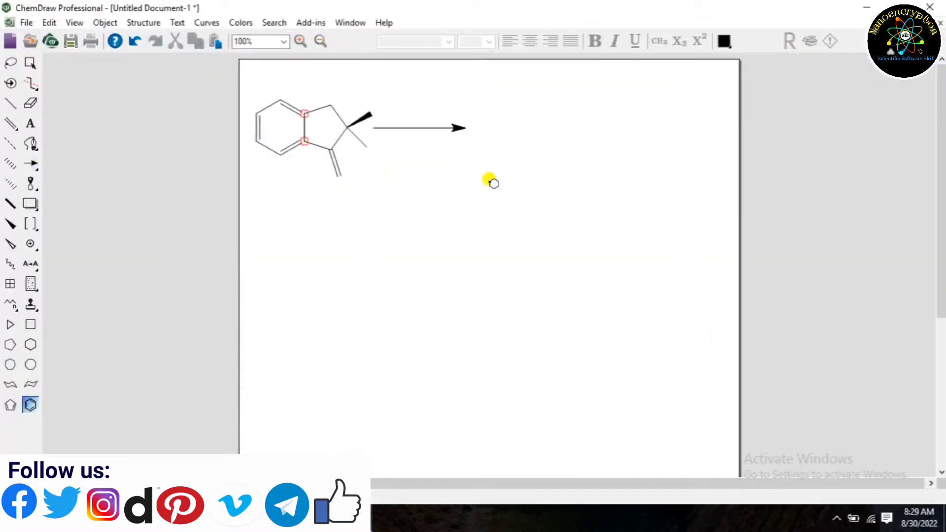
pyautogui.click(516, 114)
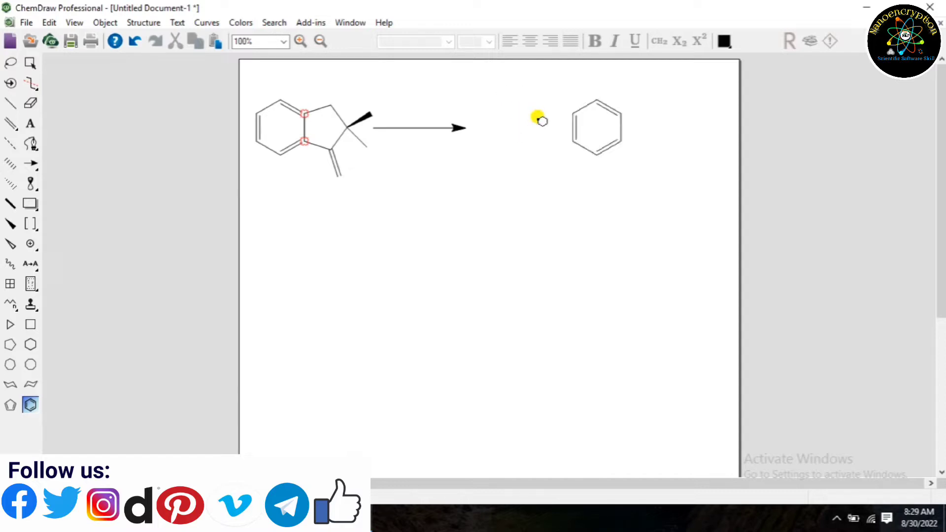
pyautogui.click(538, 119)
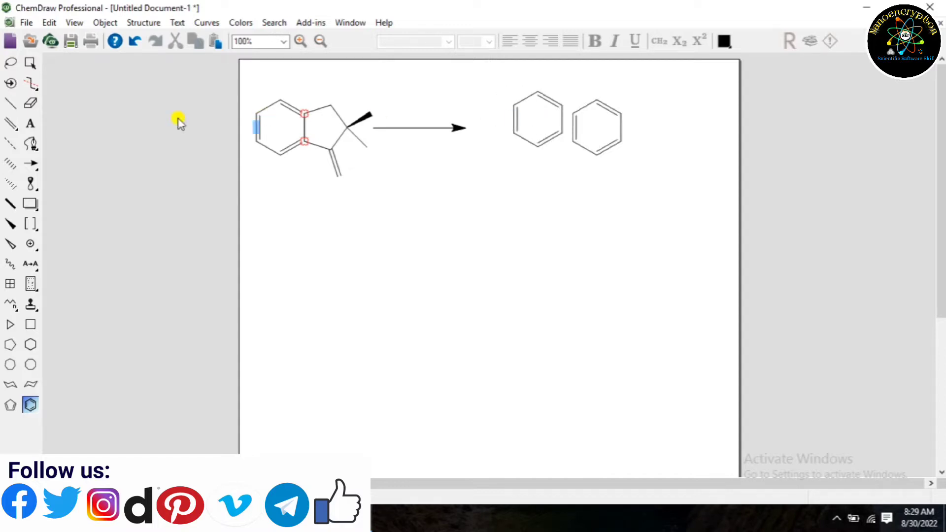
pyautogui.click(30, 63)
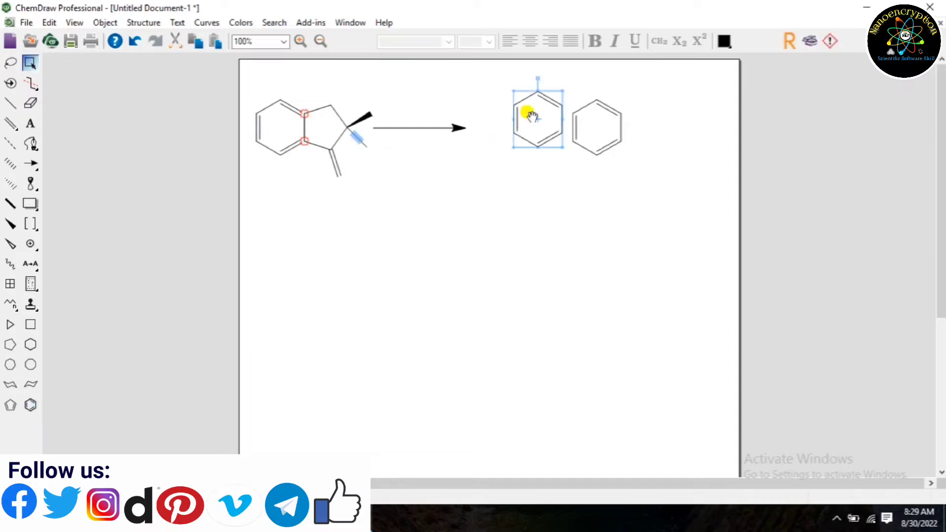
pyautogui.moveTo(527, 111); pyautogui.dragTo(539, 120)
# Consult the PDF scheme, erase the left ring's upper-left and leftmost bonds, and reduce its lower-right double bond to a single bond.
pyautogui.click(359, 518)
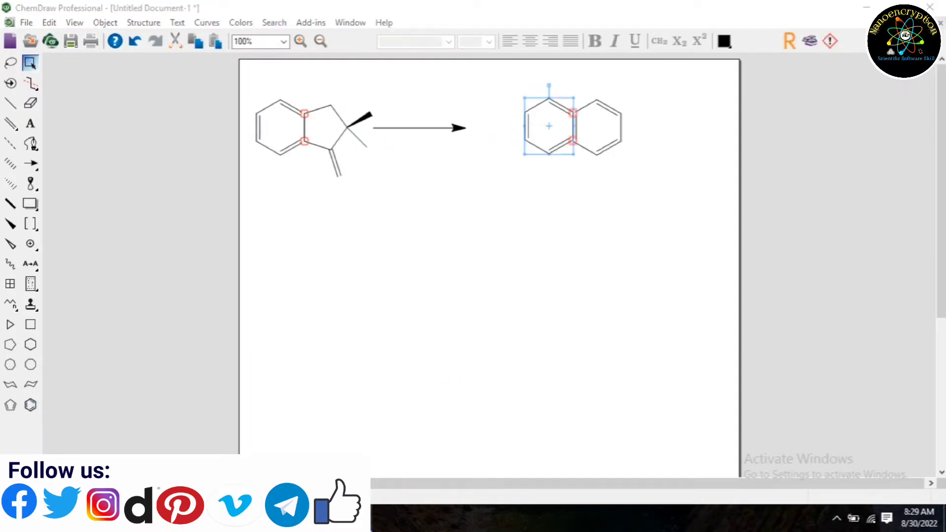
pyautogui.click(335, 518)
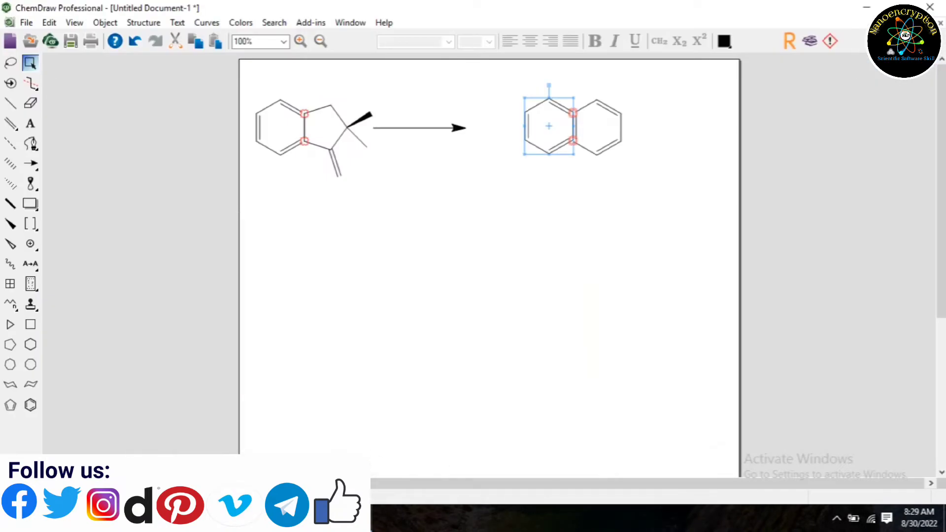
pyautogui.click(358, 518)
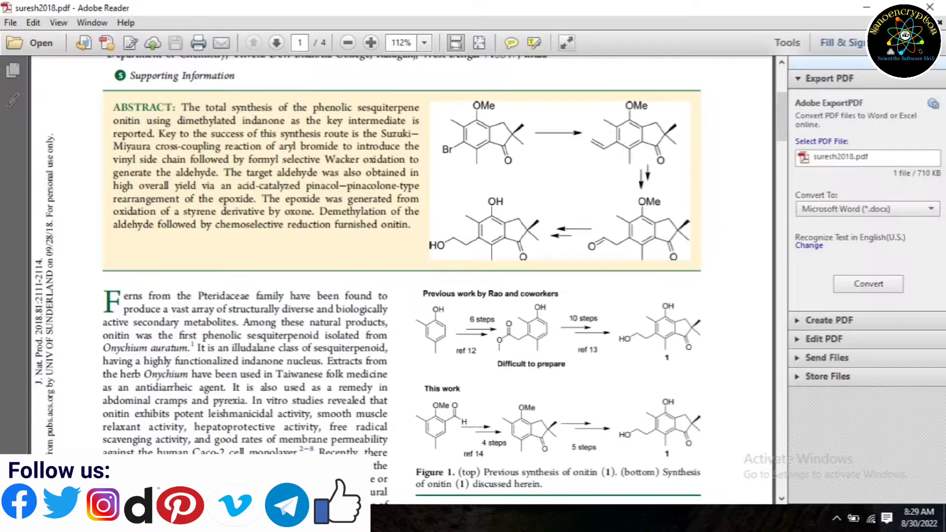
pyautogui.click(335, 518)
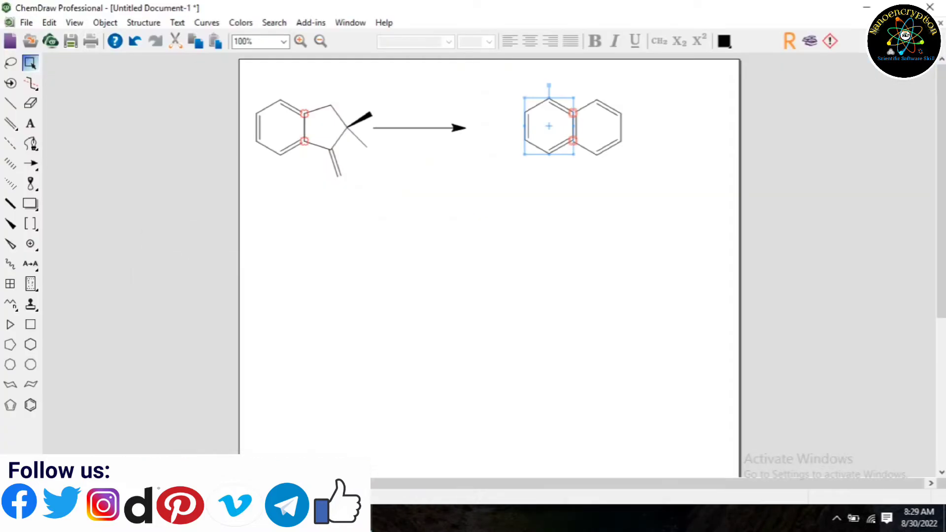
pyautogui.click(30, 103)
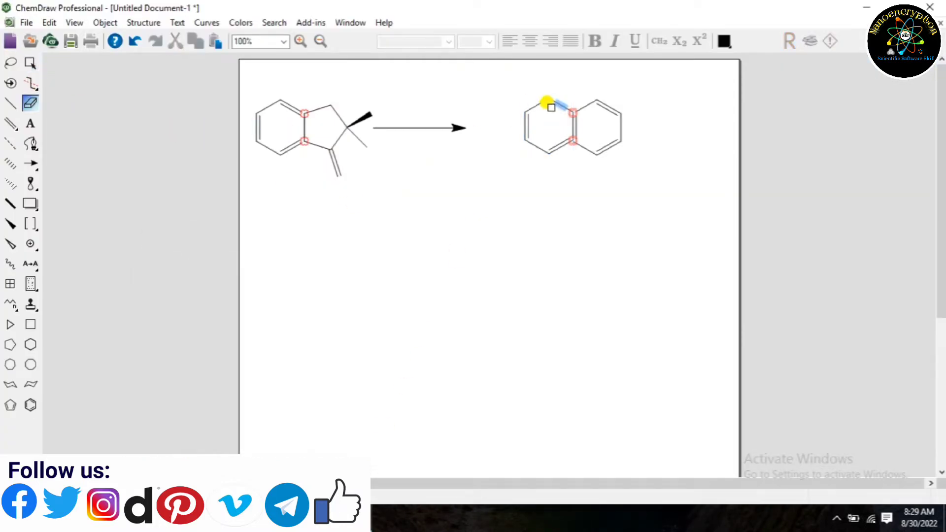
pyautogui.click(537, 106)
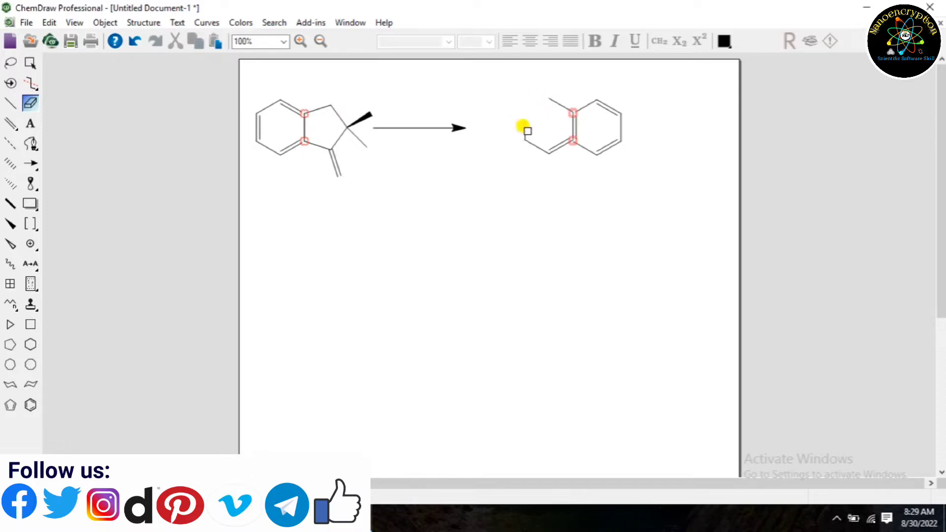
pyautogui.click(526, 130)
# Draw a parallel line along the end bond of the lower side chain to form the vinyl double bond.
pyautogui.click(11, 103)
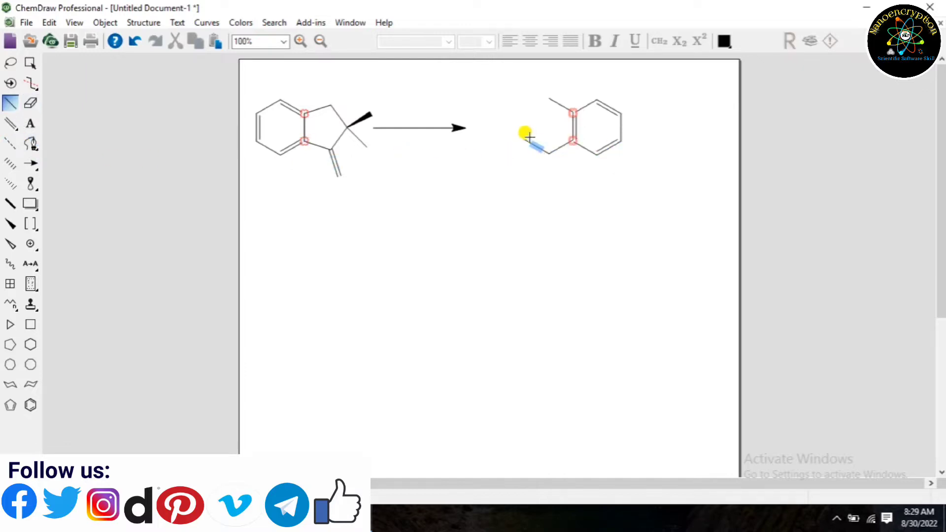
pyautogui.moveTo(530, 138); pyautogui.dragTo(545, 152)
pyautogui.click(31, 63)
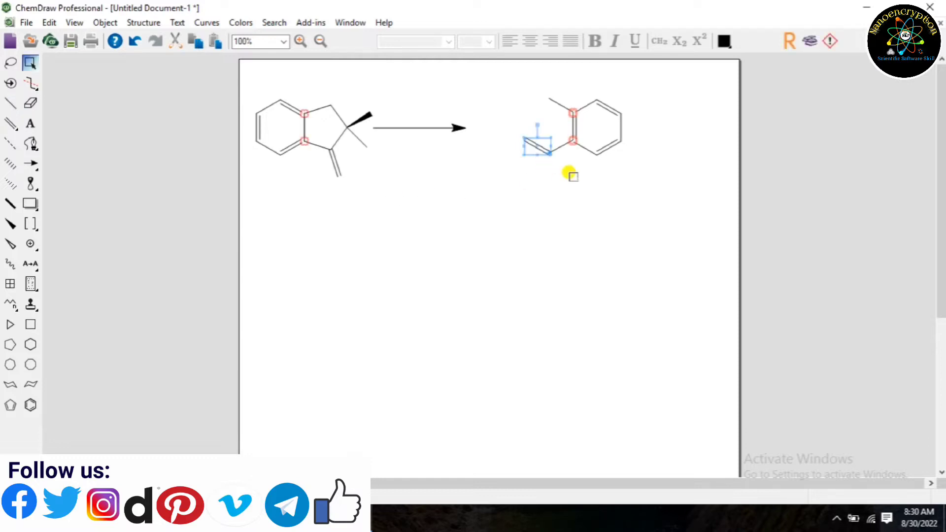
pyautogui.press('Delete')
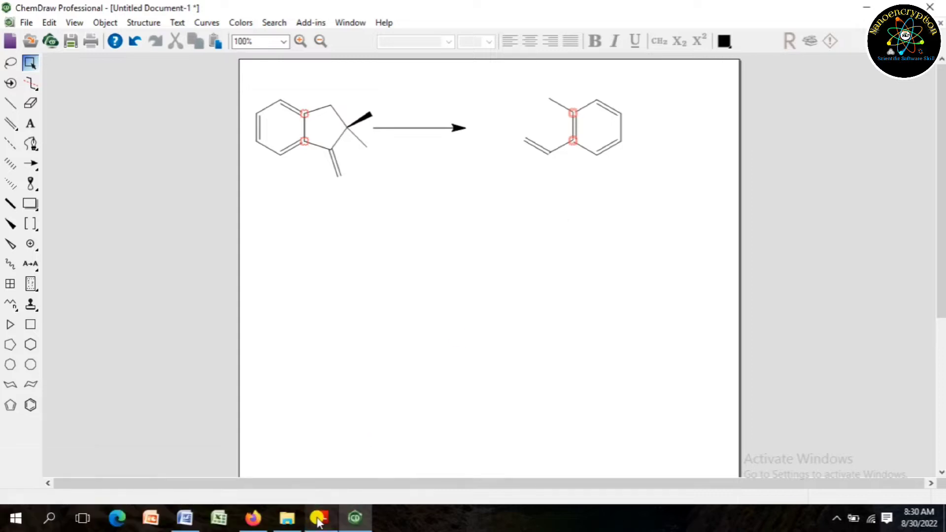
# Compare with the PDF scheme and place a cyclopentadiene ring beside the right edge of the second structure's benzene ring.
pyautogui.moveTo(319, 521)
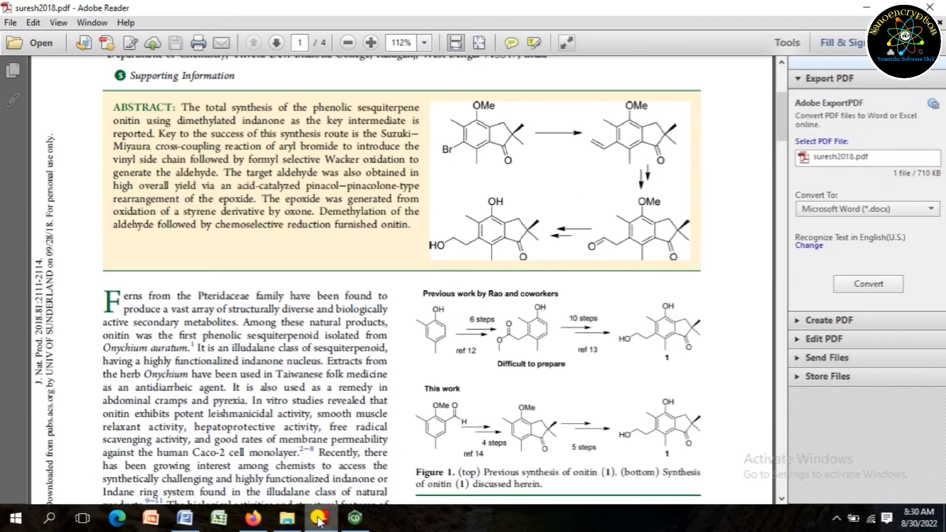
pyautogui.click(318, 520)
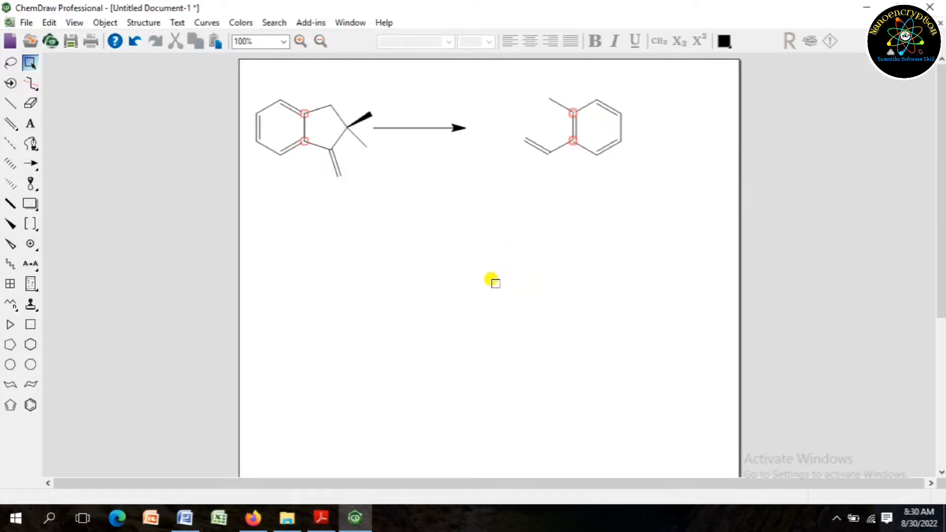
pyautogui.click(320, 520)
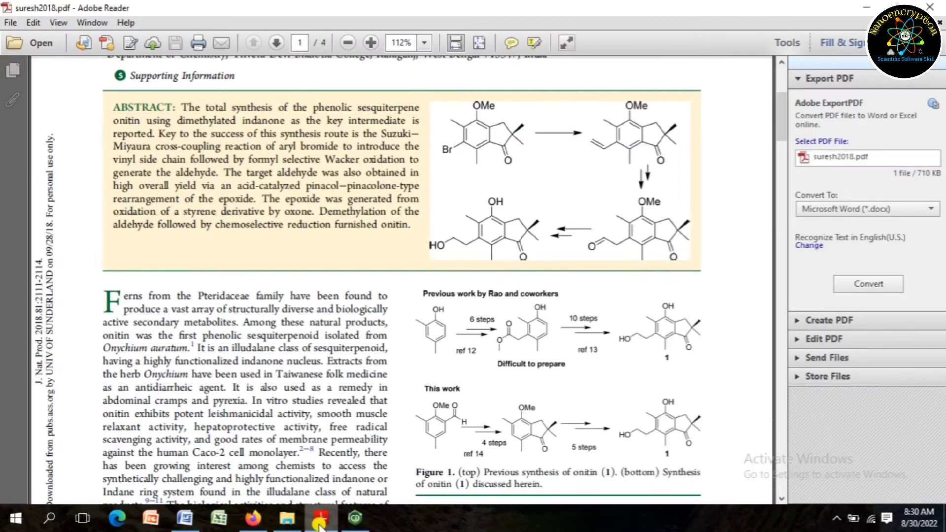
pyautogui.click(320, 522)
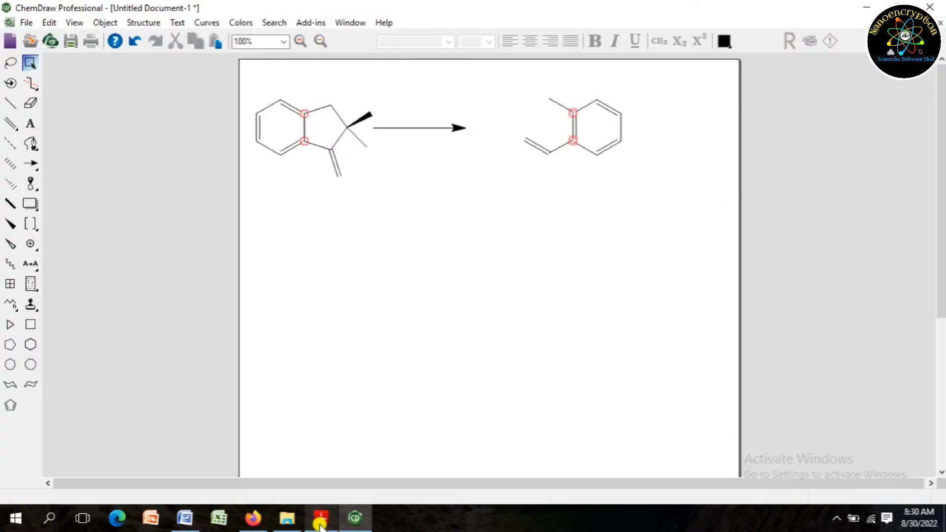
pyautogui.click(320, 523)
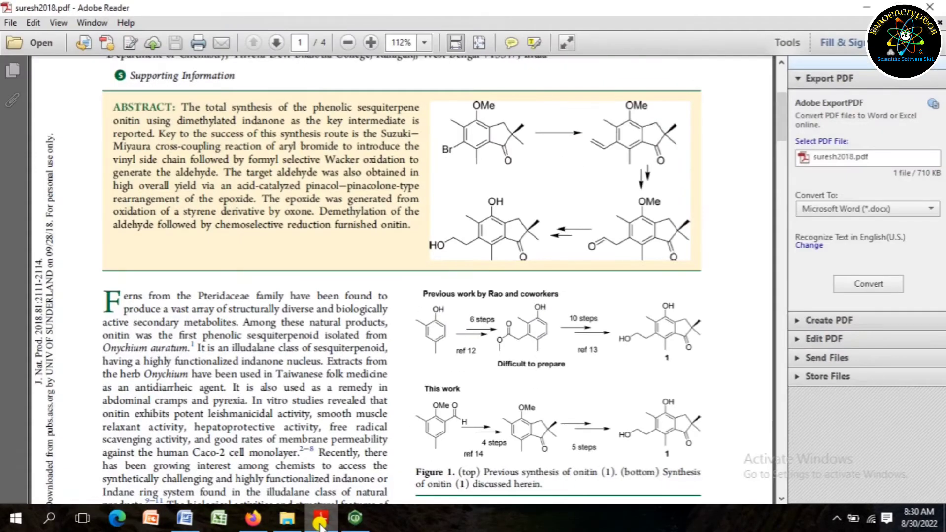
pyautogui.click(319, 523)
pyautogui.click(30, 364)
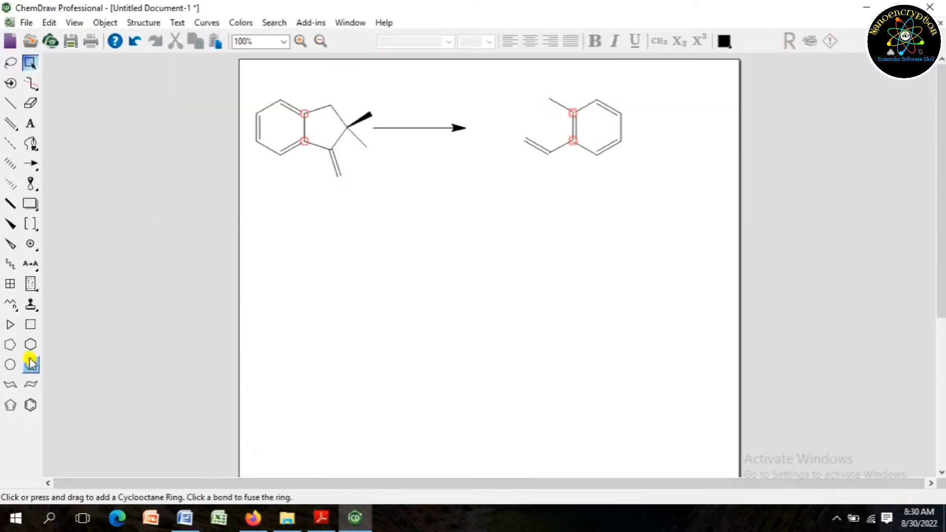
pyautogui.click(12, 407)
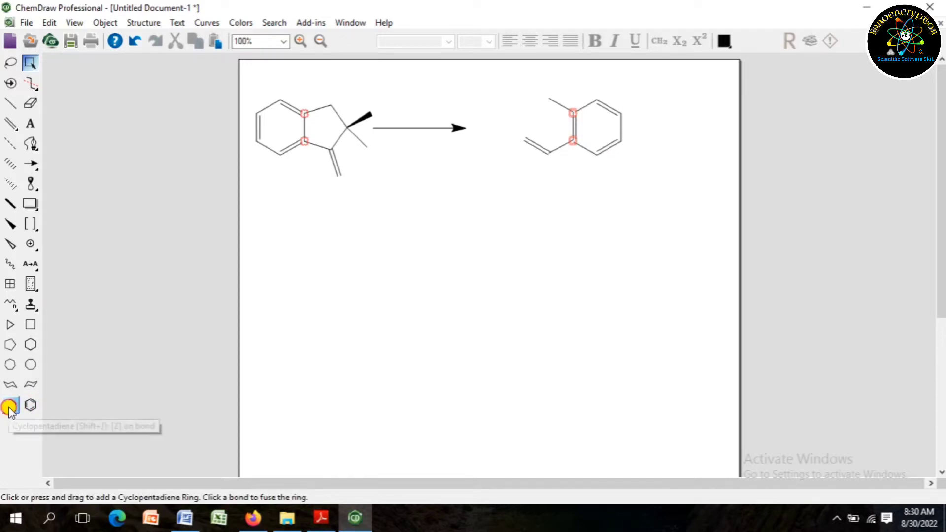
pyautogui.click(638, 120)
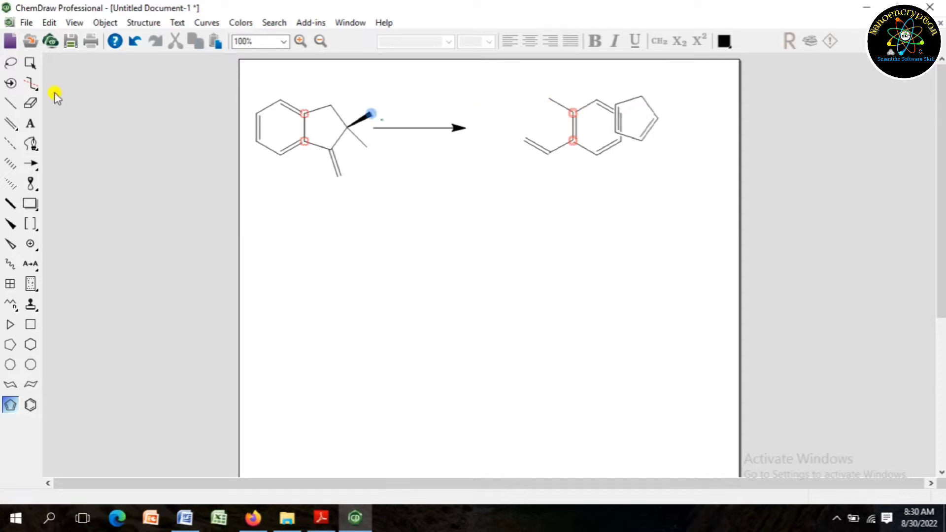
# Move the cyclopentadiene ring so it fuses with the benzene ring along the benzene's right vertical bond.
pyautogui.click(30, 63)
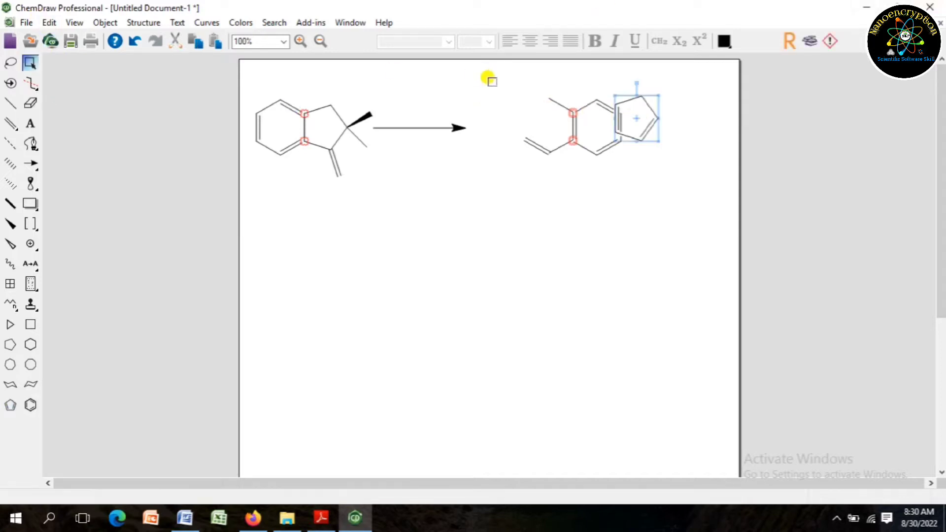
pyautogui.moveTo(643, 114); pyautogui.dragTo(648, 124)
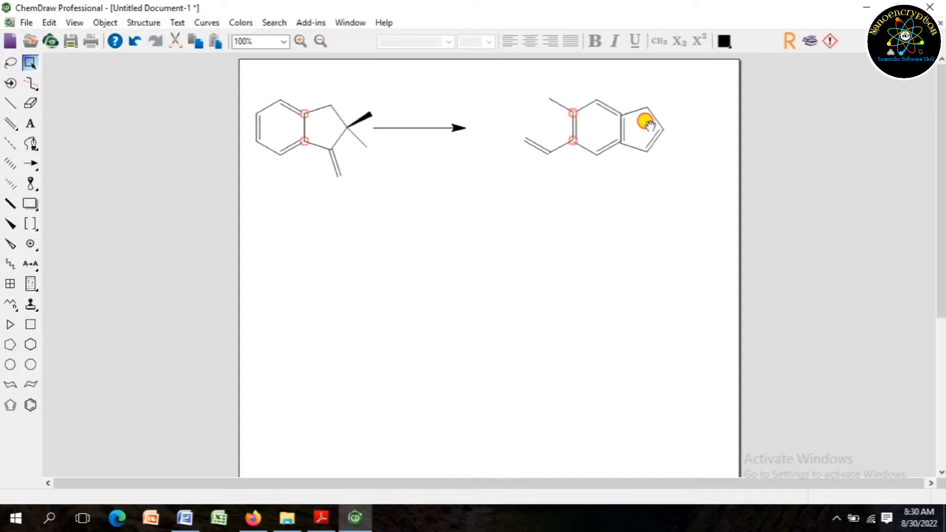
pyautogui.click(647, 123)
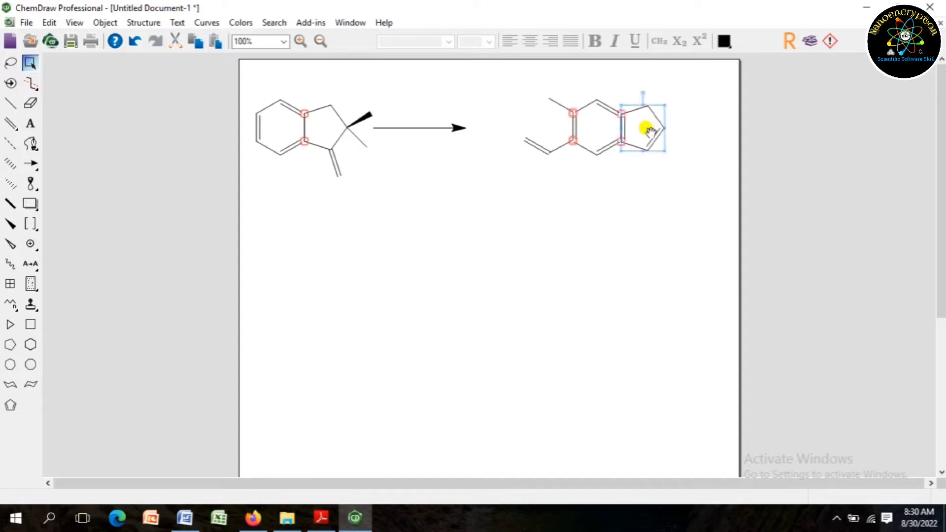
# Consult the PDF scheme and draw an exocyclic double bond from the lower carbon of the second structure's five-membered ring.
pyautogui.click(314, 522)
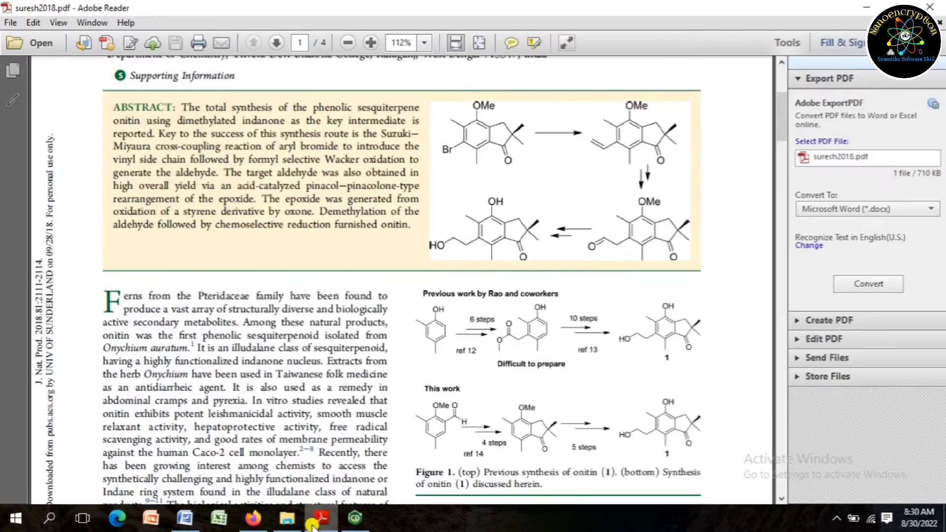
pyautogui.click(312, 523)
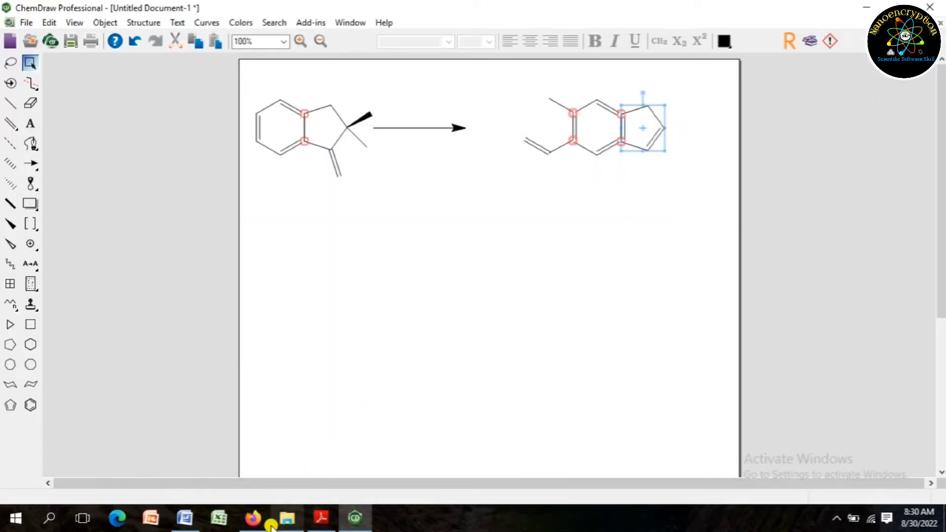
pyautogui.click(286, 518)
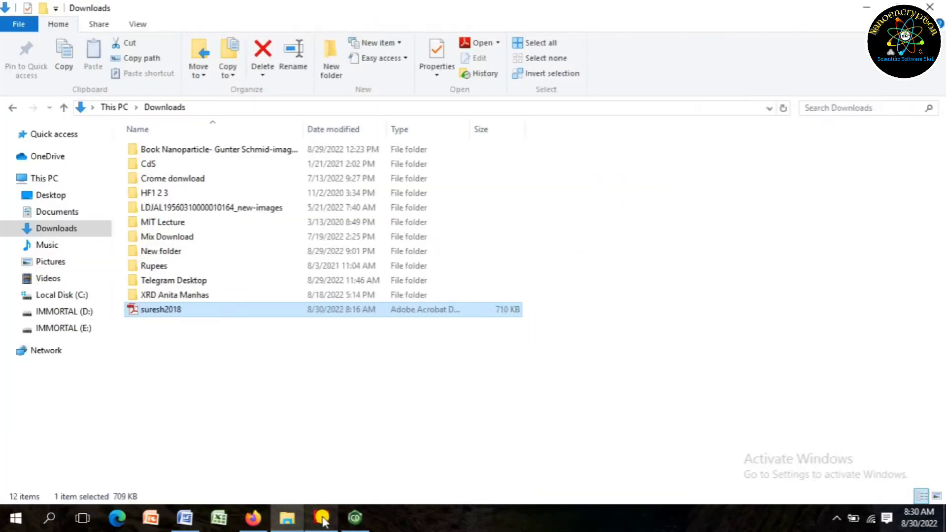
pyautogui.click(321, 520)
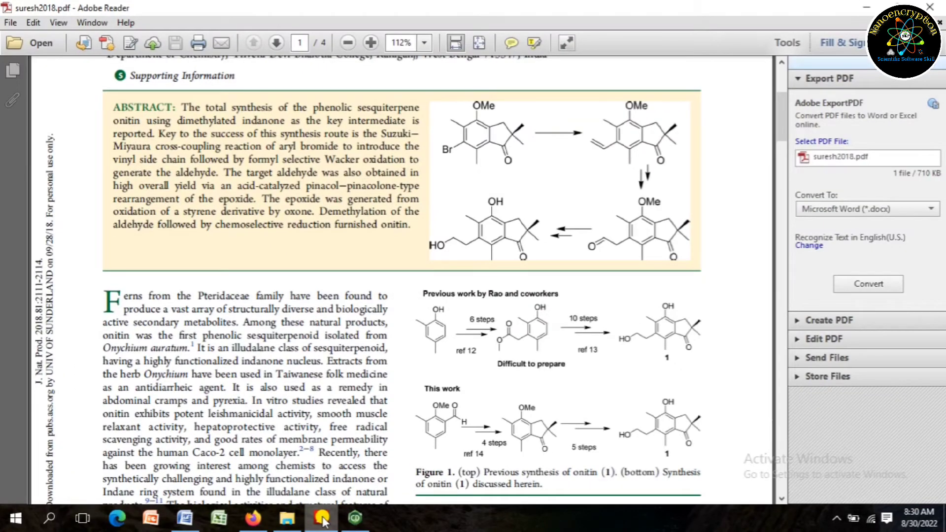
pyautogui.click(323, 522)
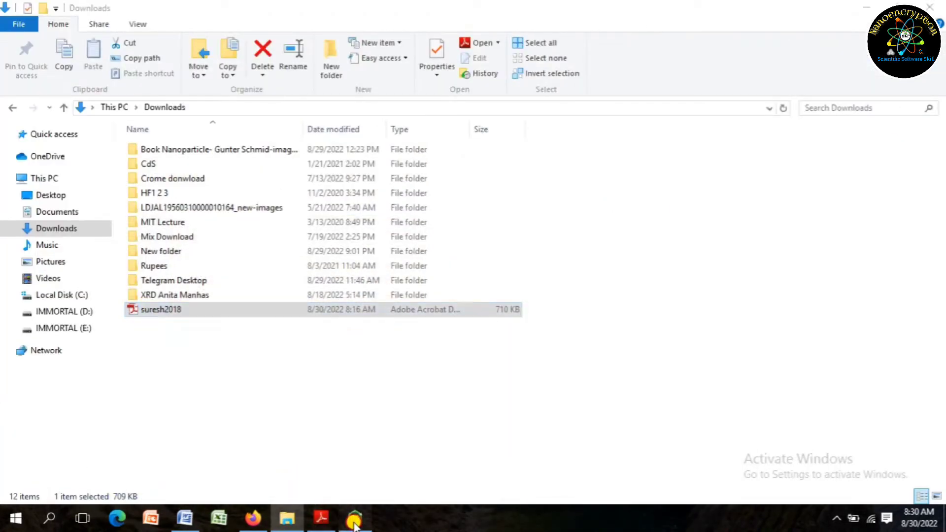
pyautogui.click(354, 522)
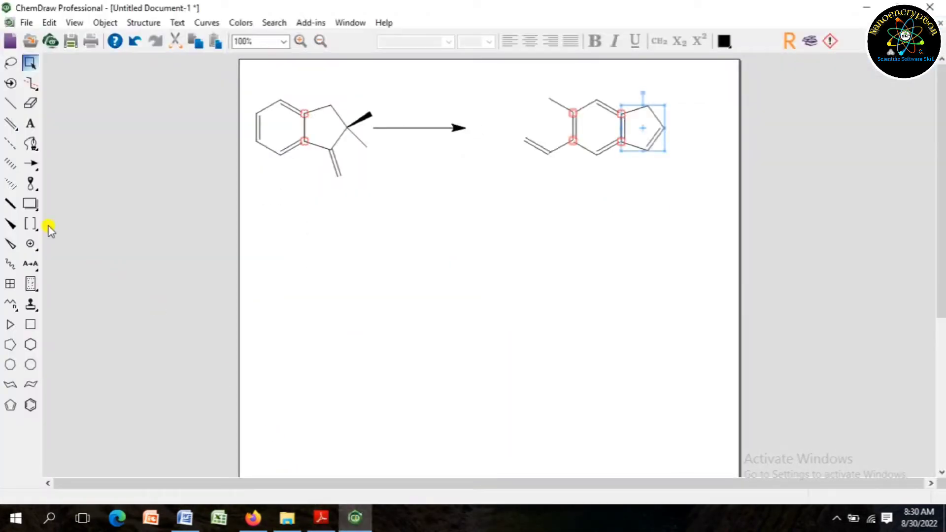
pyautogui.click(12, 125)
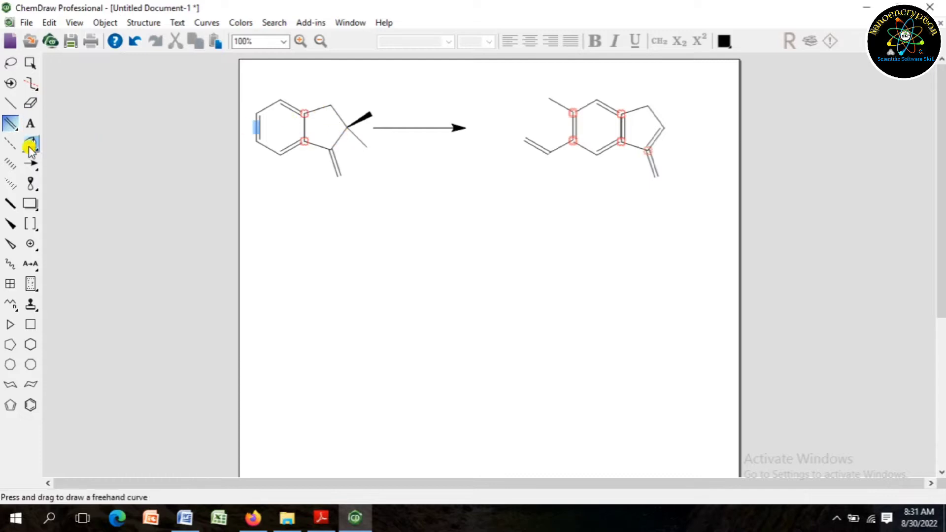
# Add a solid wedge bond at the rightmost carbon of the second structure's five-membered ring, undoing the surplus wedge.
pyautogui.click(10, 224)
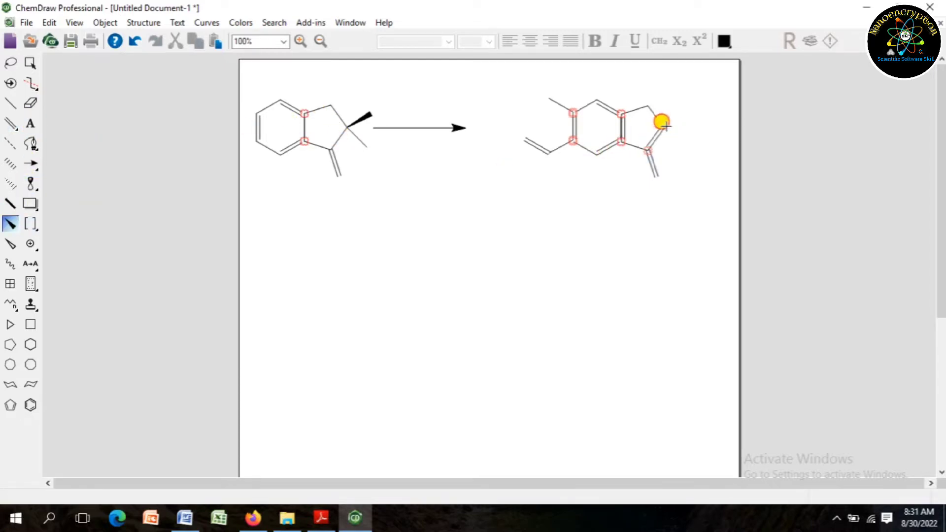
pyautogui.click(663, 123)
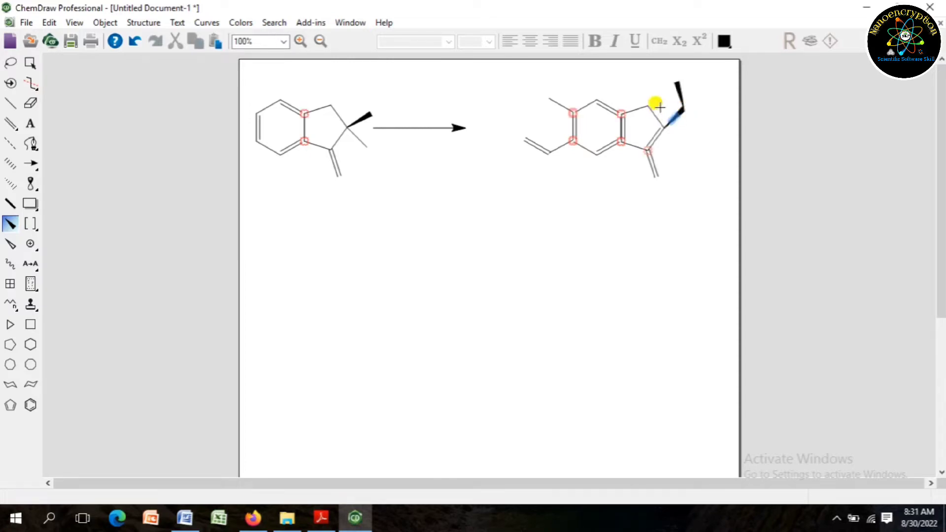
pyautogui.hotkey('ctrl', 'z')
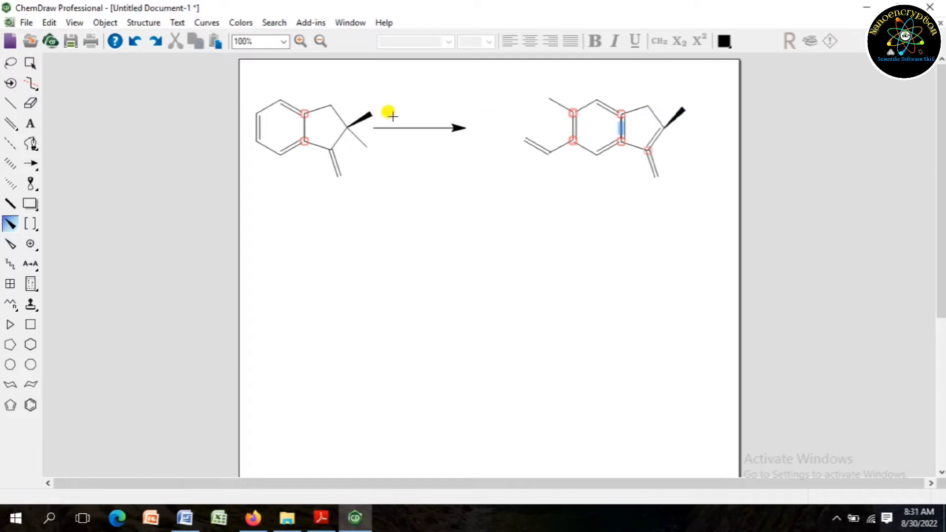
pyautogui.click(30, 63)
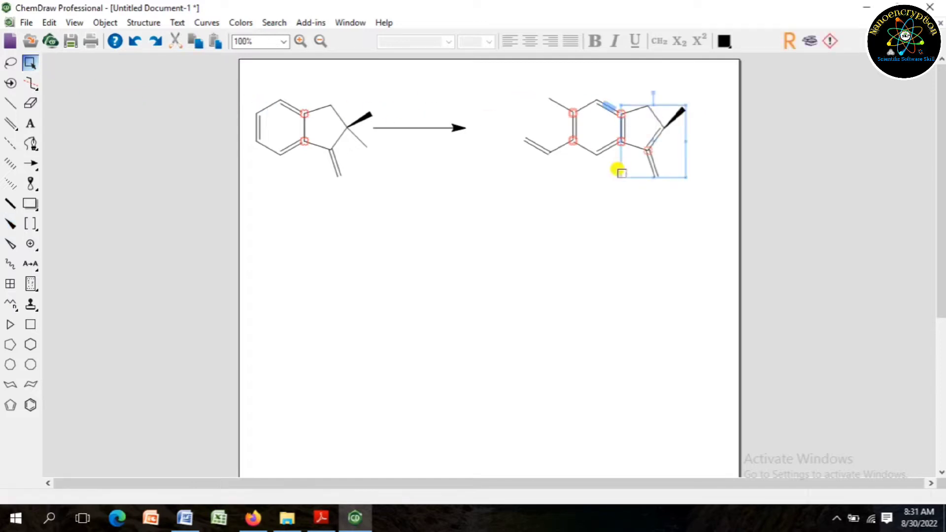
pyautogui.click(611, 201)
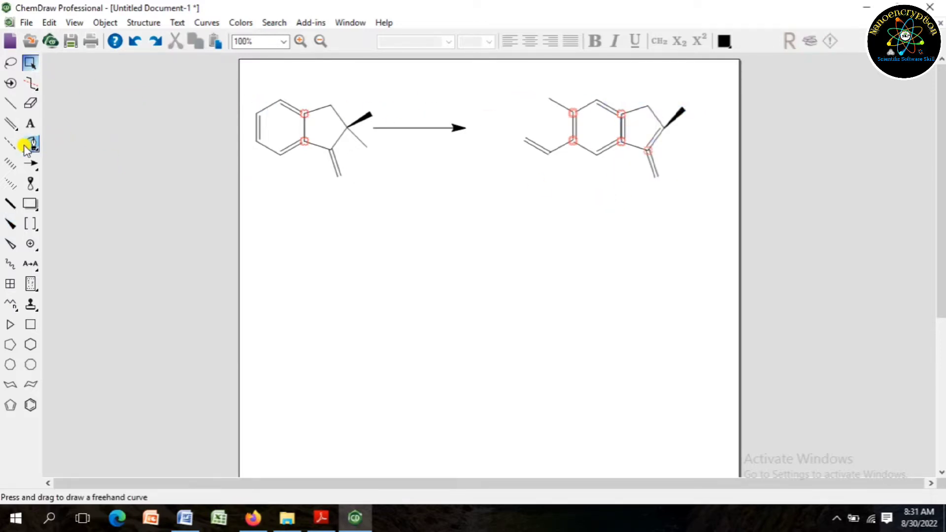
# Add a plain single bond at the wedge-bearing carbon and reduce the five-membered ring's lower-right double bond to a single bond.
pyautogui.click(10, 103)
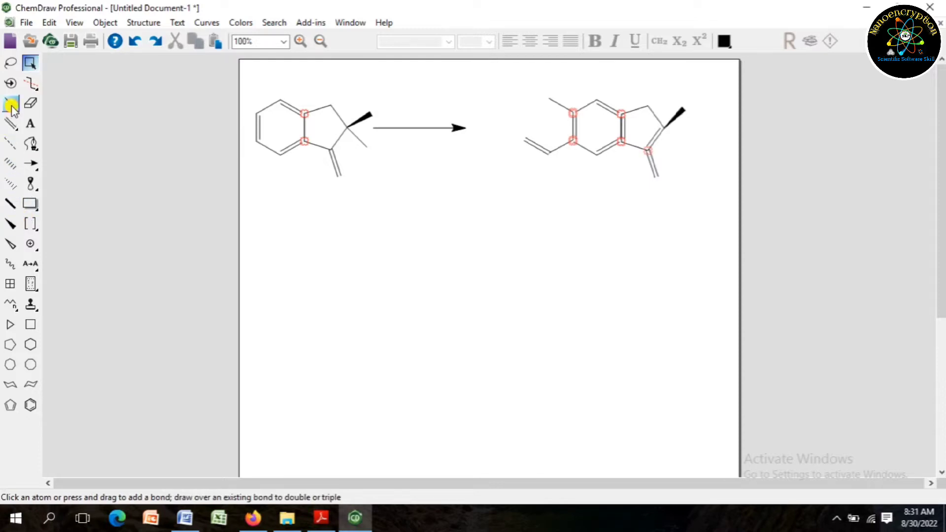
pyautogui.click(665, 129)
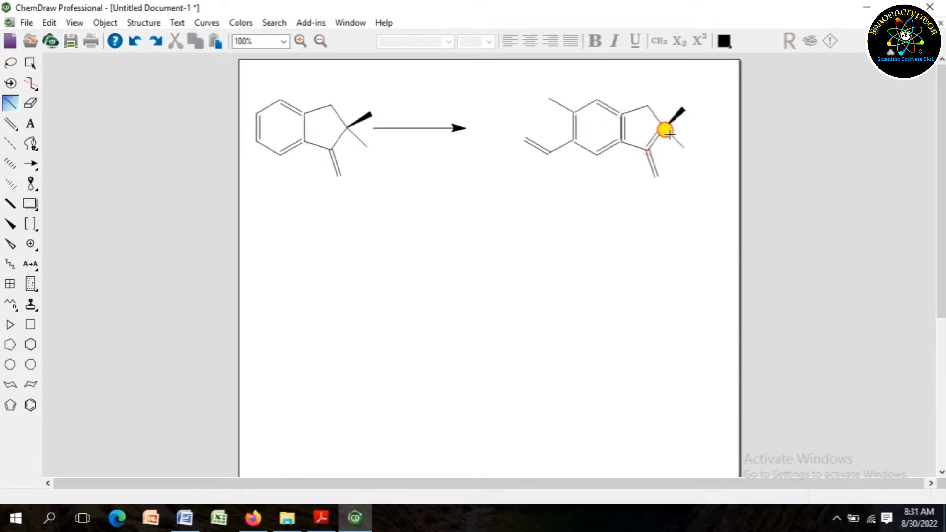
pyautogui.click(30, 103)
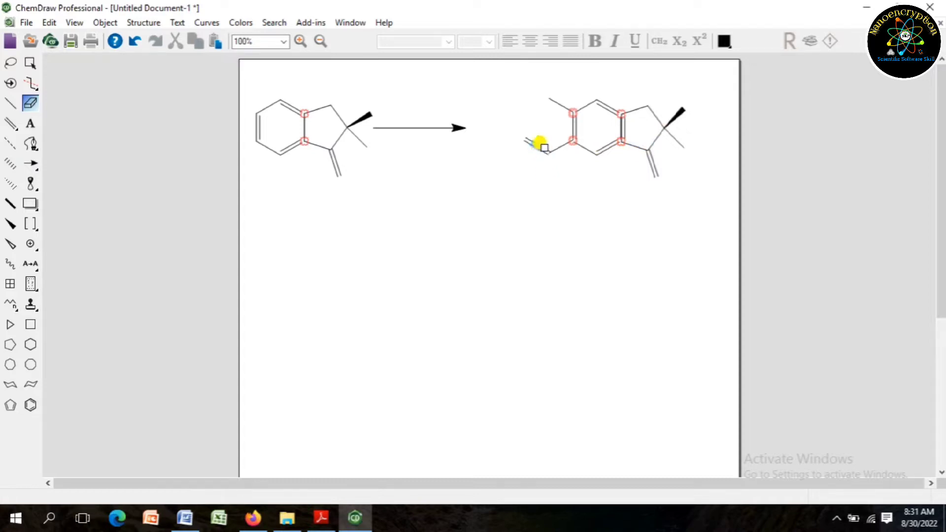
# Erase the second line of the vinyl double bond and redraw it parallel above the remaining line.
pyautogui.click(541, 143)
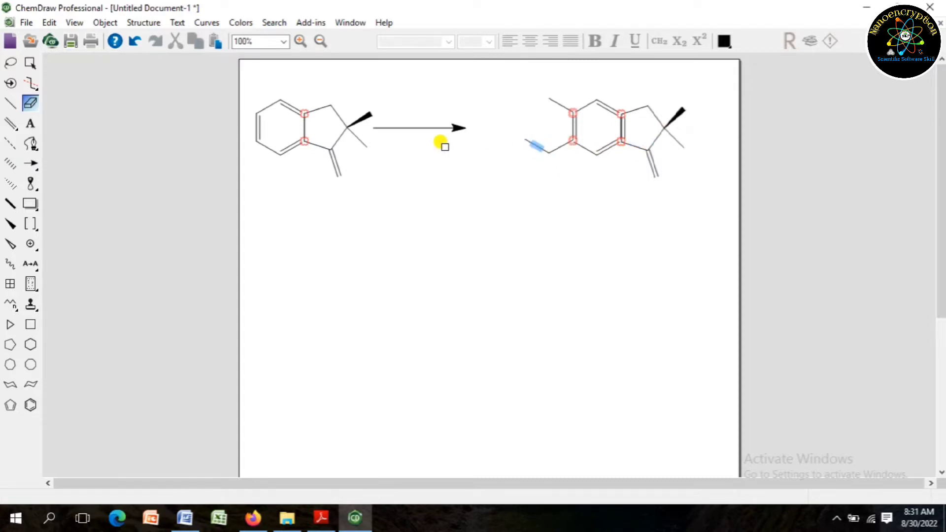
pyautogui.click(10, 103)
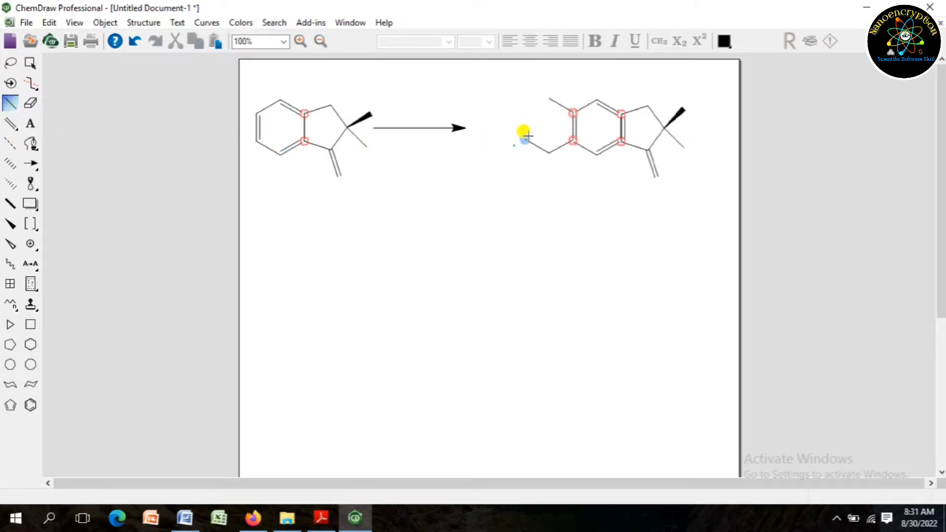
pyautogui.click(539, 143)
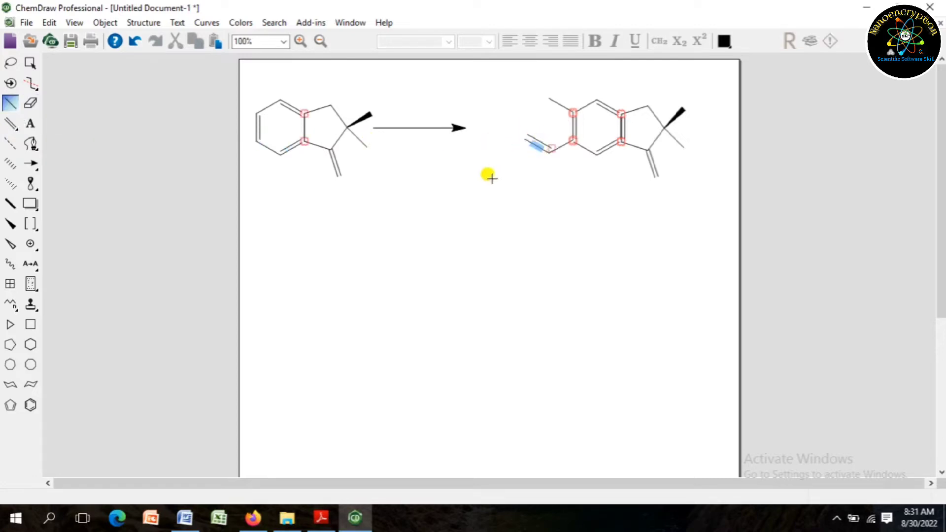
pyautogui.click(369, 217)
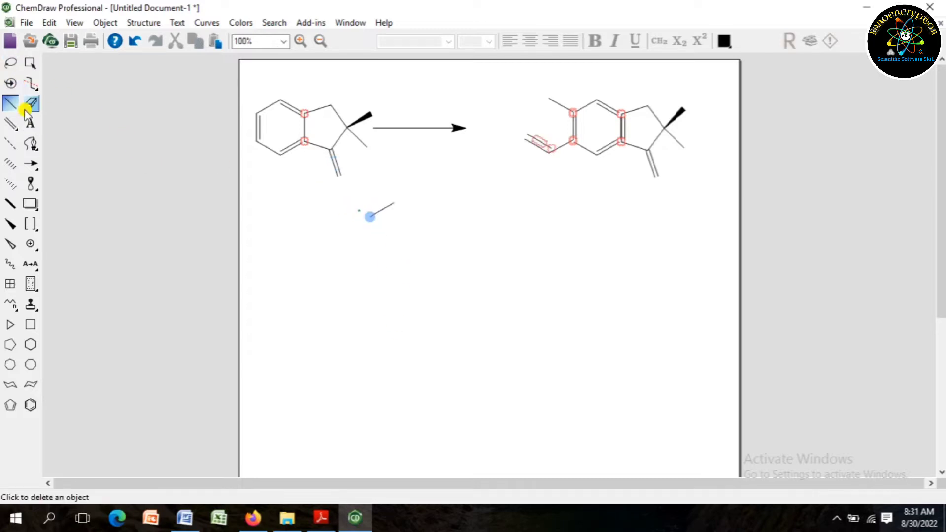
pyautogui.click(27, 67)
pyautogui.press('Delete')
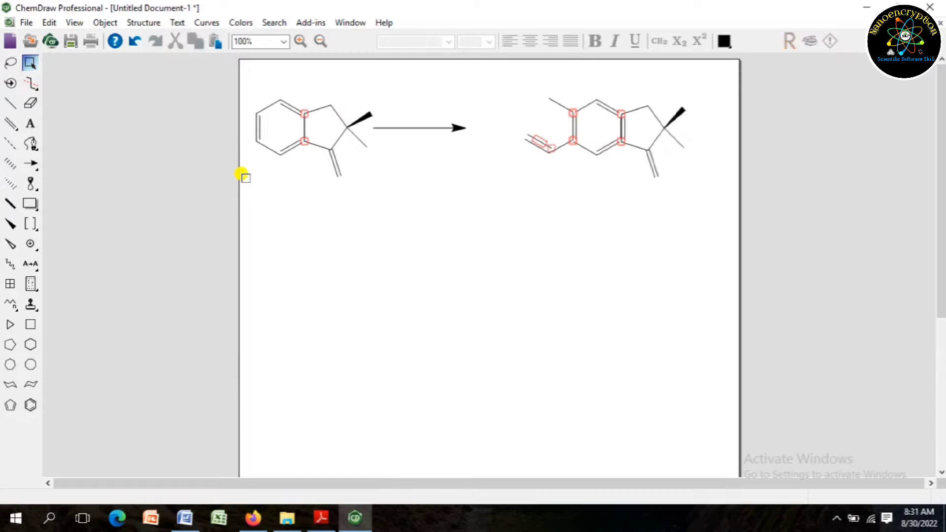
# Check the PDF scheme and move both structures and the reaction arrow together straight down the page.
pyautogui.click(325, 520)
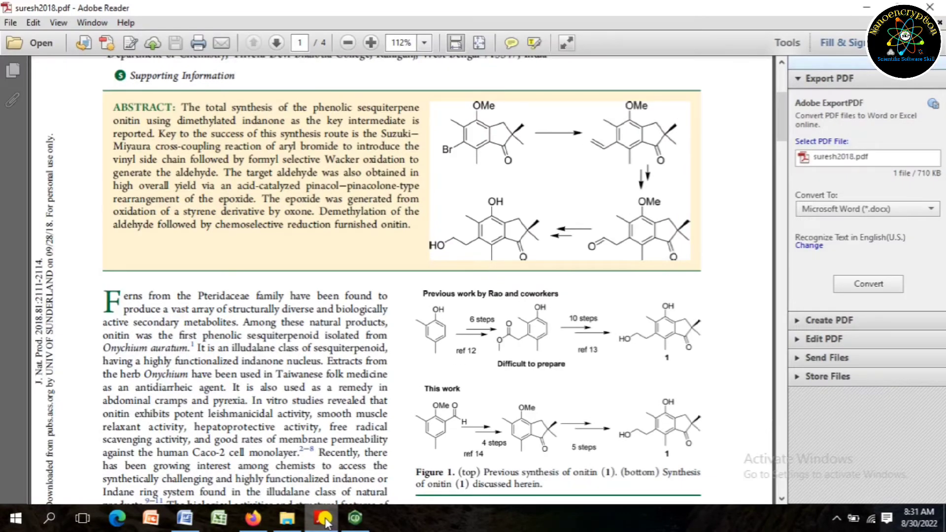
pyautogui.click(326, 520)
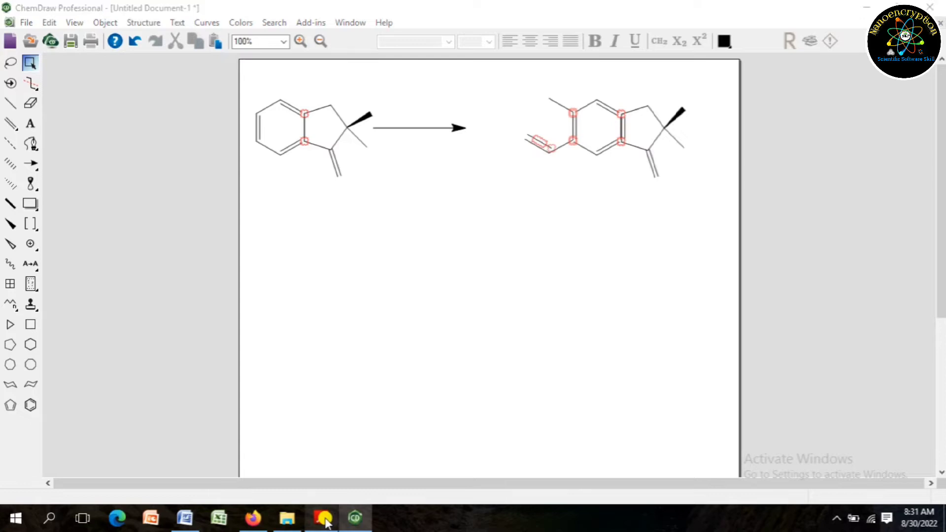
pyautogui.click(325, 520)
pyautogui.click(328, 517)
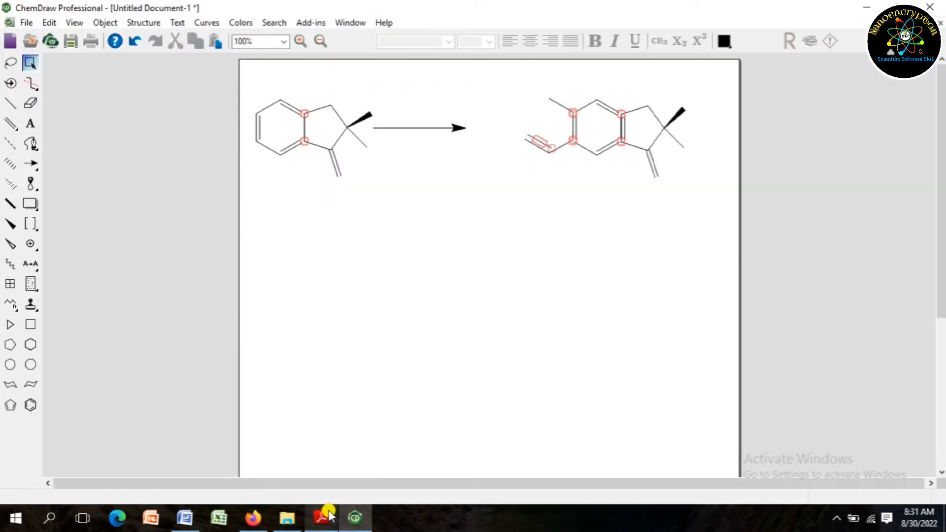
pyautogui.click(30, 63)
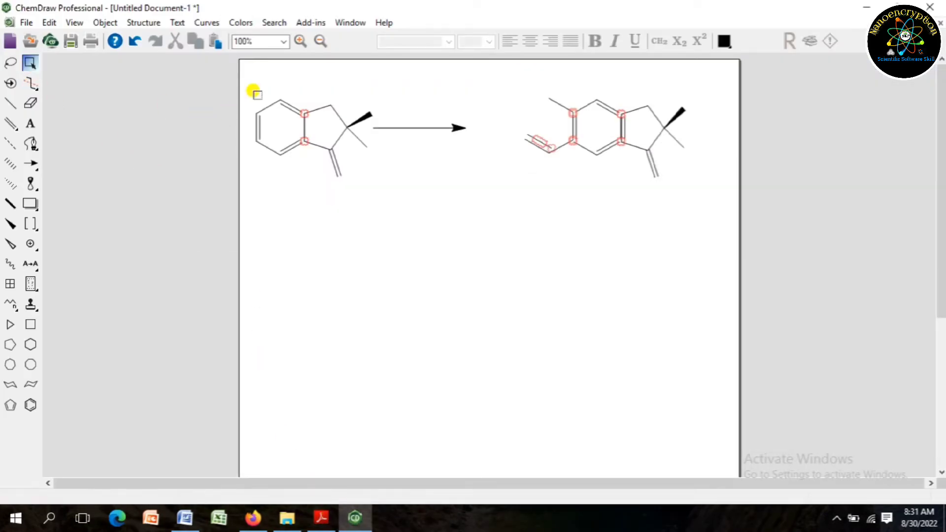
pyautogui.moveTo(242, 79); pyautogui.dragTo(704, 253)
pyautogui.press('Down')
pyautogui.press('Down')
pyautogui.press('Down')
pyautogui.press('Down')
pyautogui.press('Down')
pyautogui.press('Down')
pyautogui.press('Down')
pyautogui.press('Down')
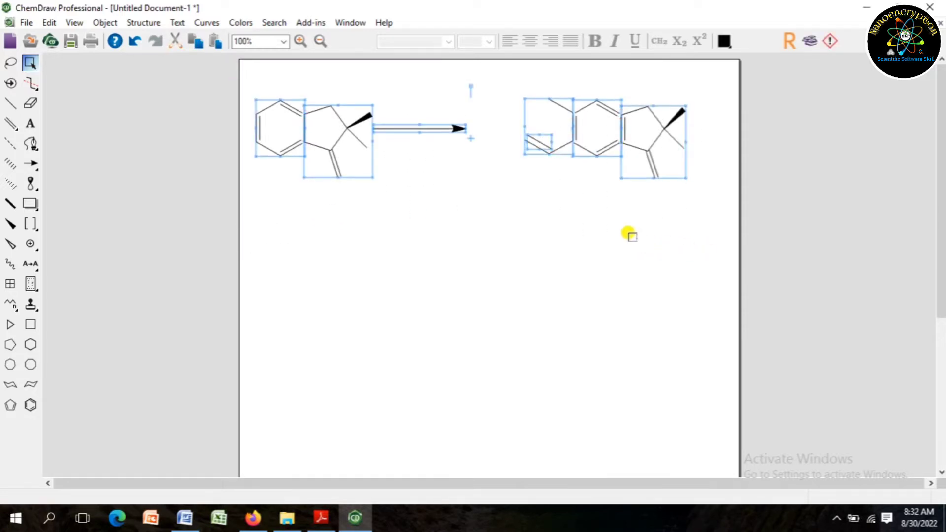
pyautogui.press('Down')
pyautogui.press('Down')
pyautogui.press('Down')
pyautogui.press('Down')
pyautogui.press('Down')
pyautogui.press('Down')
pyautogui.press('Down')
pyautogui.press('Down')
pyautogui.press('Down')
pyautogui.press('Down')
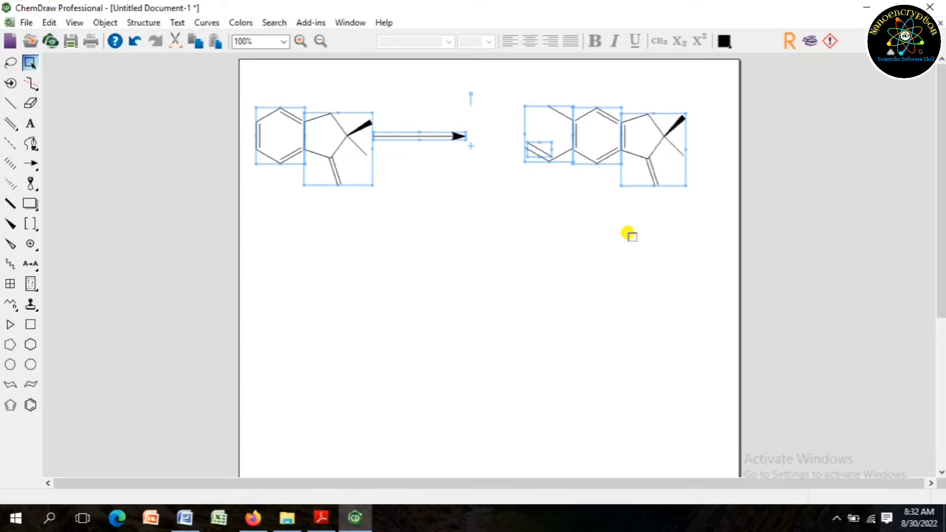
pyautogui.press('Down')
pyautogui.press('Down')
pyautogui.press('Down')
pyautogui.press('Down')
pyautogui.press('Down')
pyautogui.press('Down')
pyautogui.press('Down')
pyautogui.press('Down')
pyautogui.press('Down')
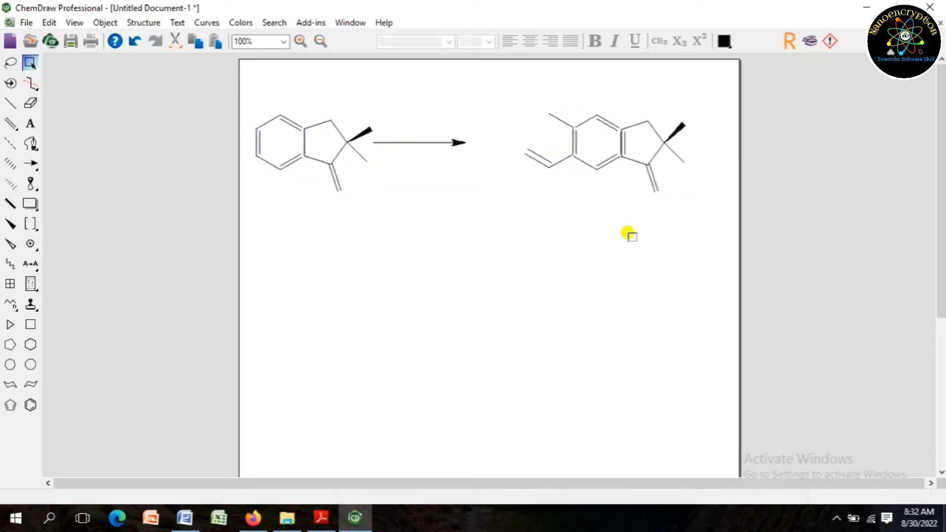
pyautogui.press('Down')
pyautogui.press('Down')
pyautogui.press('Down')
pyautogui.press('Down')
pyautogui.press('Down')
pyautogui.press('Down')
pyautogui.press('Down')
pyautogui.press('Down')
pyautogui.press('Down')
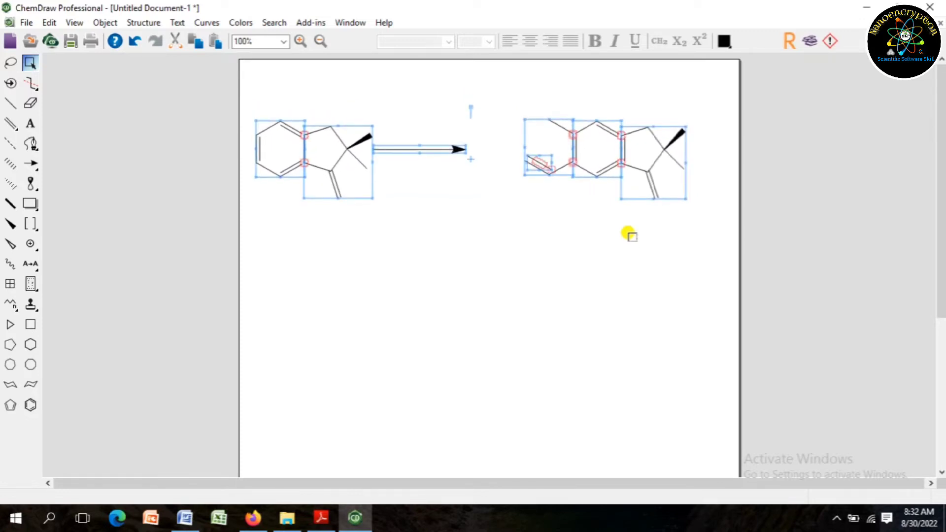
pyautogui.click(629, 234)
pyautogui.press('Down')
pyautogui.press('Down')
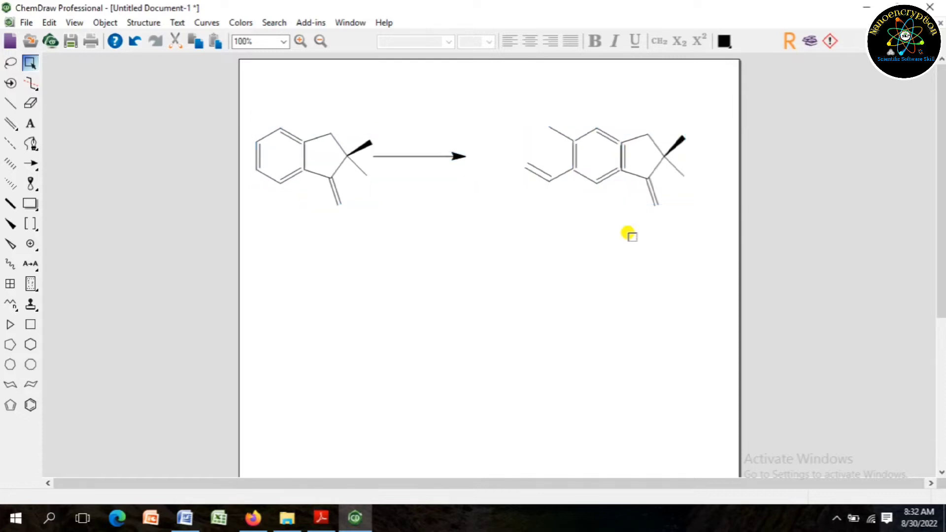
pyautogui.press('Down')
pyautogui.press('Down')
pyautogui.press('Down')
pyautogui.press('Down')
pyautogui.press('Down')
pyautogui.press('Down')
pyautogui.press('Down')
pyautogui.press('Down')
pyautogui.press('Down')
pyautogui.press('Down')
pyautogui.press('Down')
pyautogui.press('Down')
pyautogui.press('Down')
pyautogui.press('Down')
pyautogui.press('Down')
pyautogui.press('Down')
pyautogui.press('Down')
pyautogui.press('Down')
pyautogui.press('Down')
pyautogui.press('Down')
pyautogui.press('Down')
pyautogui.press('Down')
pyautogui.press('Down')
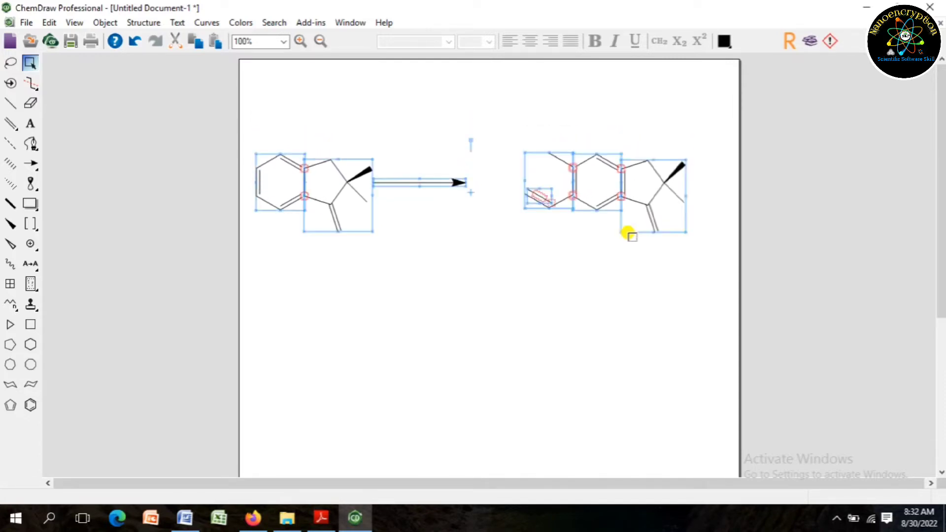
pyautogui.click(655, 277)
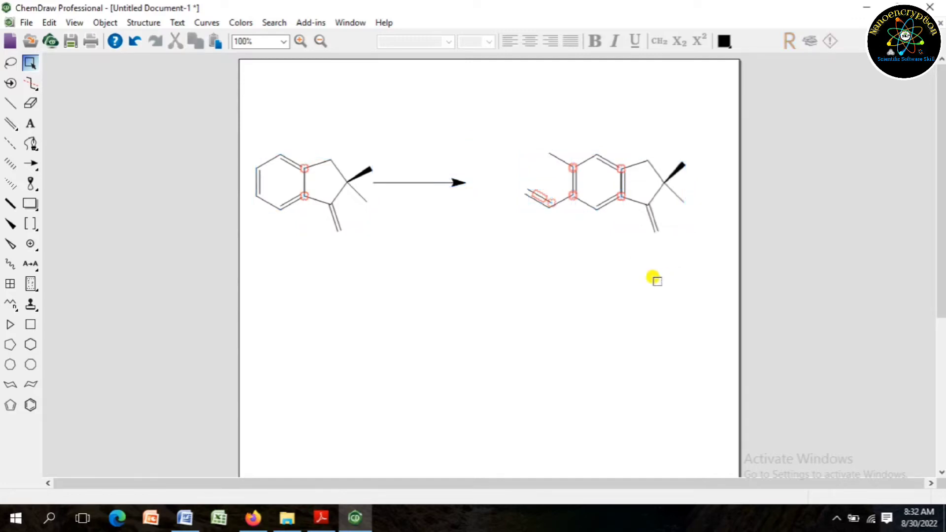
# Check the PDF scheme and shift both structures and the reaction arrow together slightly to the right on the page.
pyautogui.click(318, 521)
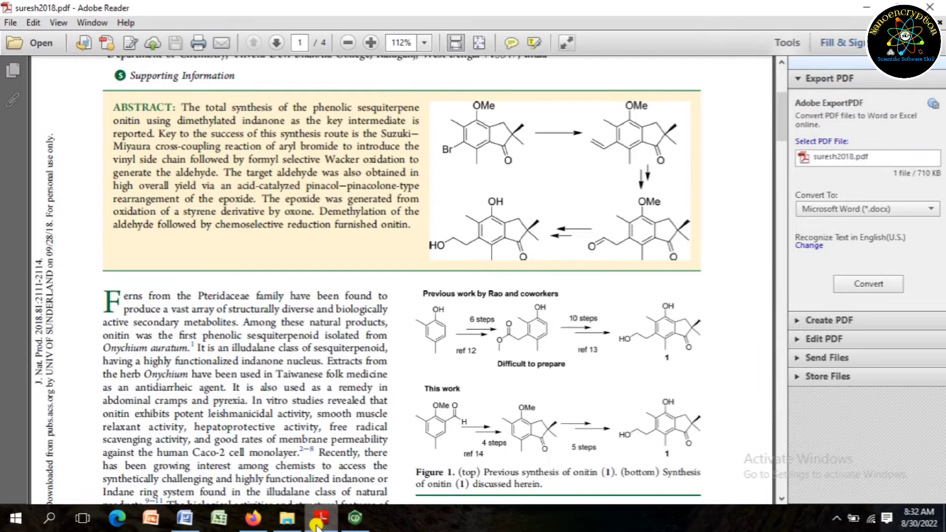
pyautogui.click(316, 523)
pyautogui.click(317, 525)
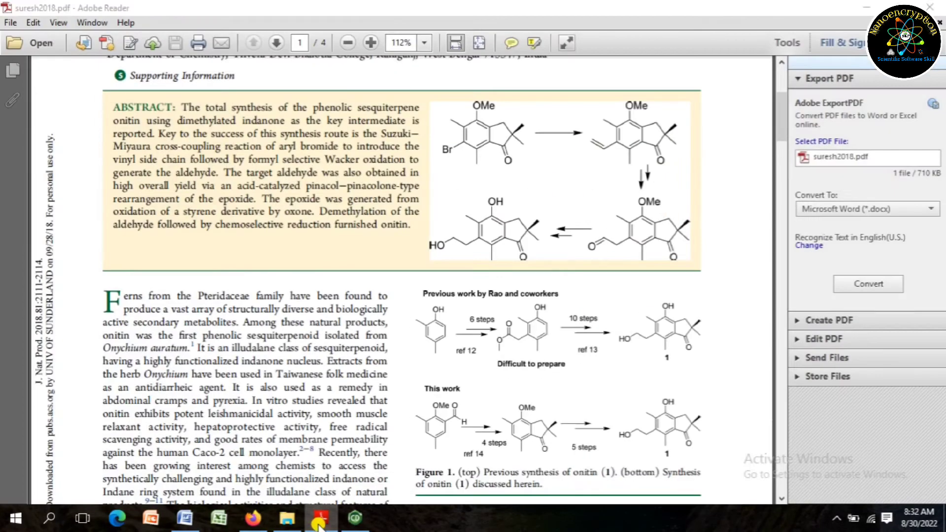
pyautogui.click(318, 523)
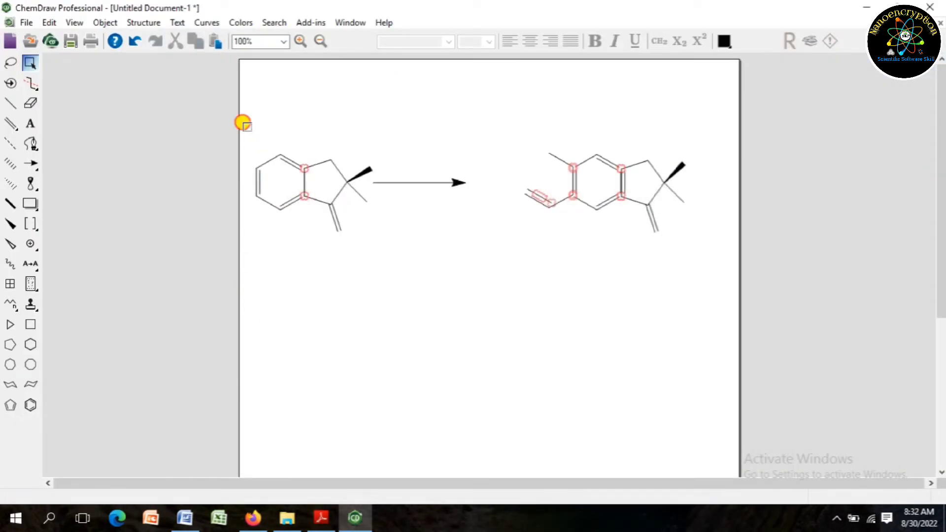
pyautogui.moveTo(243, 123); pyautogui.dragTo(699, 244)
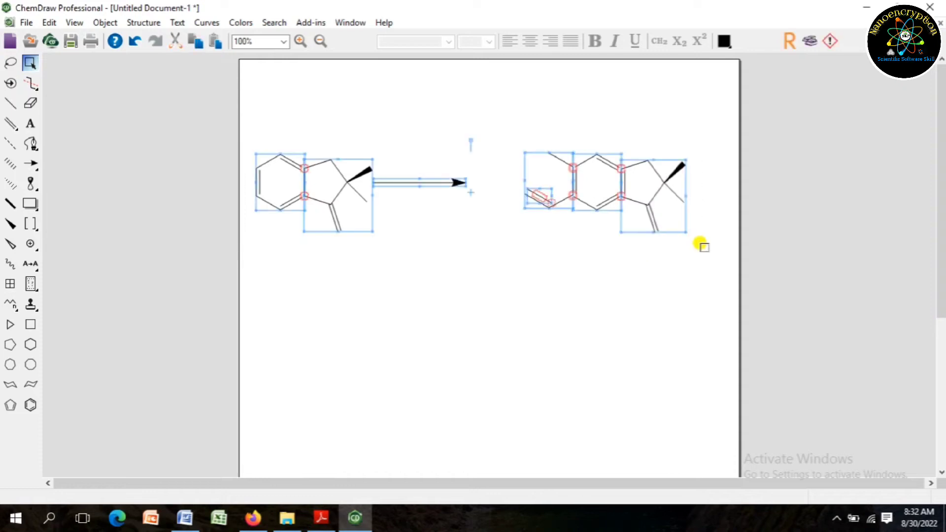
pyautogui.click(700, 244)
pyautogui.press('Right')
pyautogui.press('Right')
pyautogui.press('Right')
pyautogui.press('Right')
pyautogui.press('Right')
pyautogui.press('Right')
pyautogui.press('Right')
pyautogui.press('Right')
pyautogui.press('Right')
pyautogui.press('Right')
pyautogui.press('Right')
pyautogui.press('Right')
pyautogui.press('Right')
pyautogui.press('Right')
pyautogui.press('Right')
pyautogui.press('Right')
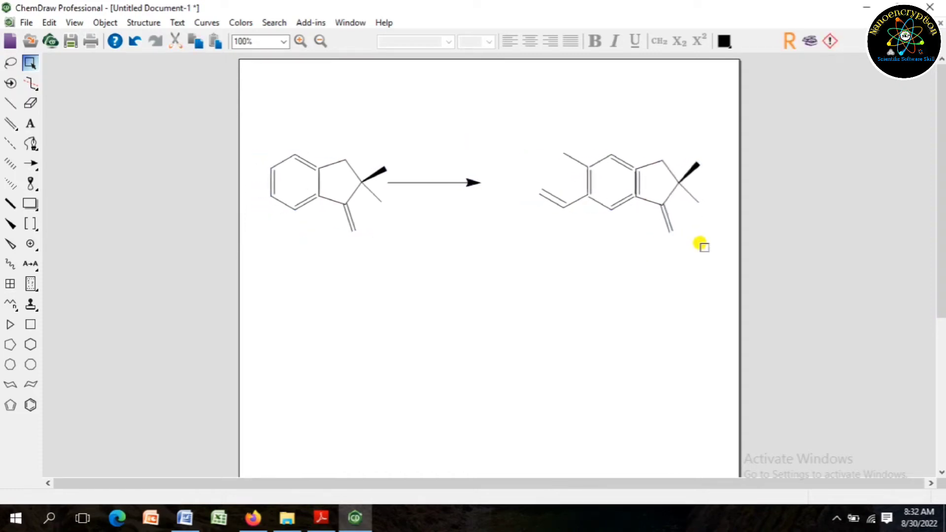
pyautogui.click(657, 300)
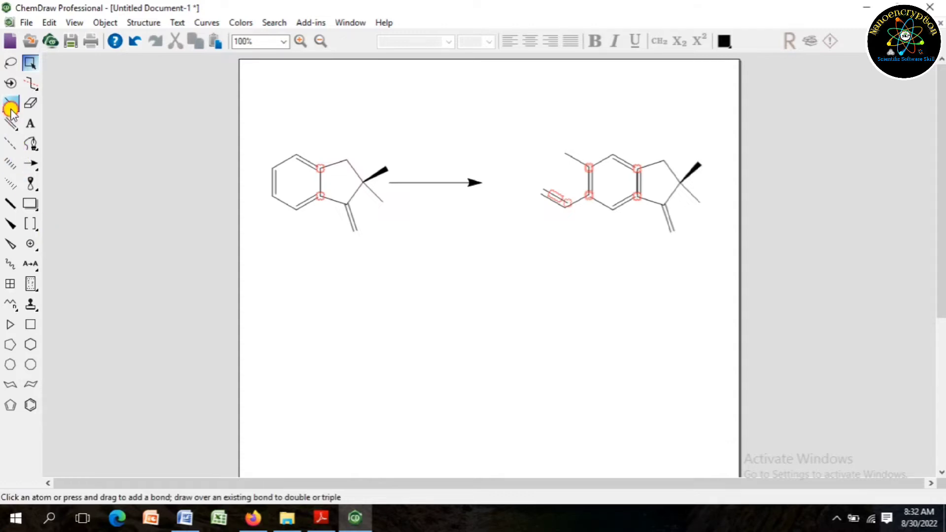
# Following the PDF, add single bonds at the lower-left, upper-left and bottom carbons of the first structure's six-membered ring.
pyautogui.click(319, 519)
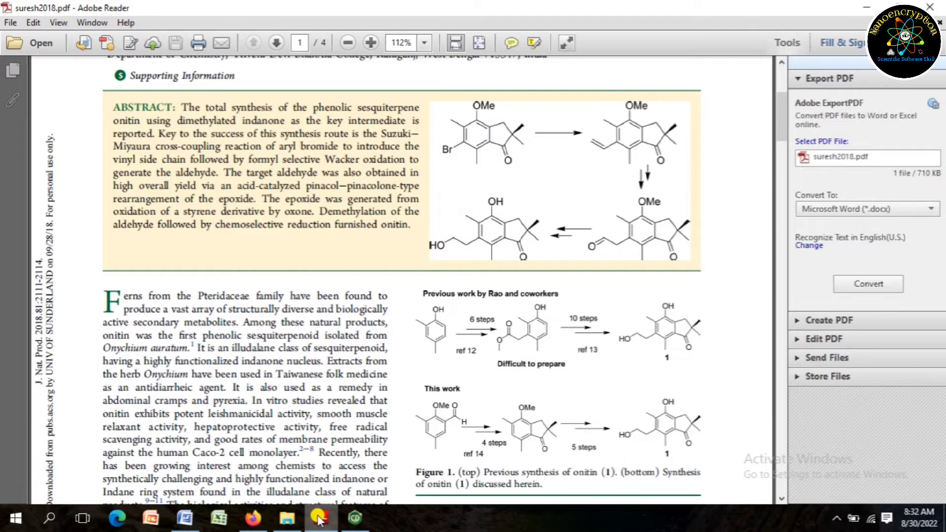
pyautogui.click(320, 518)
pyautogui.click(271, 195)
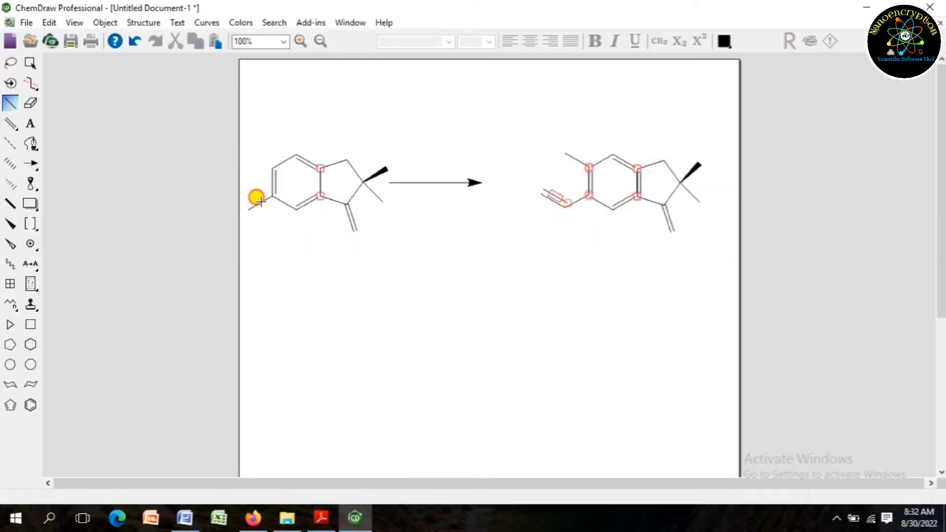
pyautogui.click(319, 518)
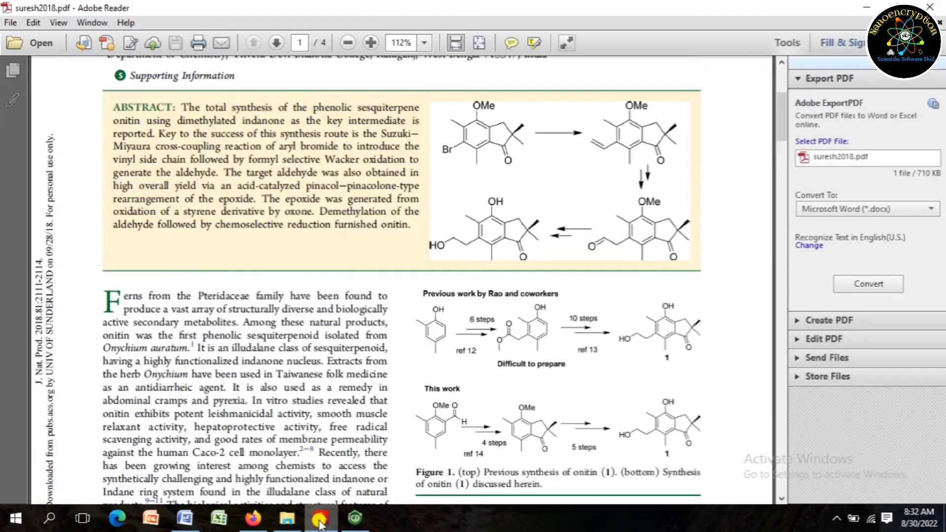
pyautogui.click(319, 519)
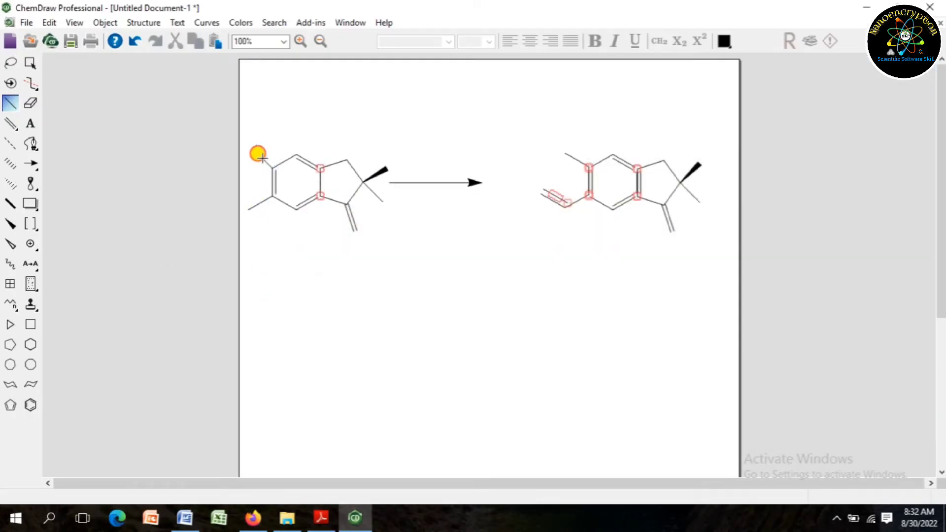
pyautogui.click(321, 518)
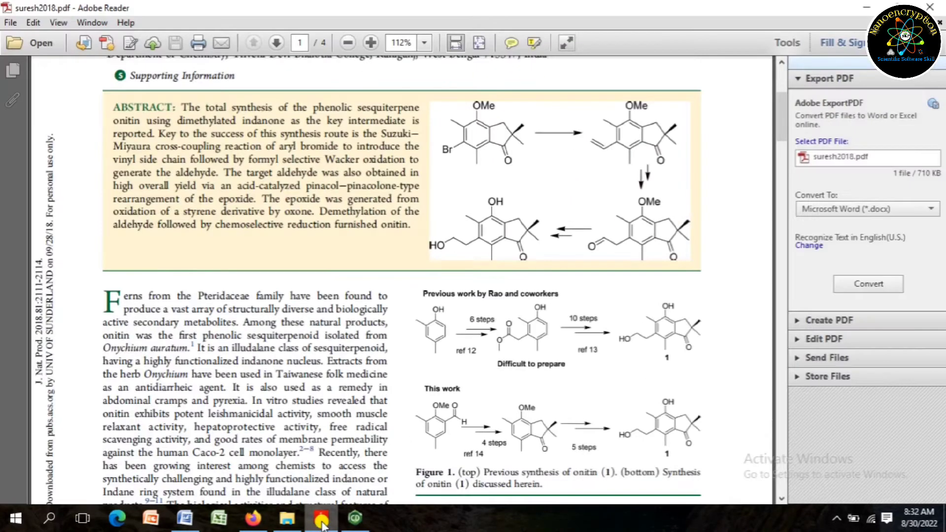
pyautogui.click(321, 520)
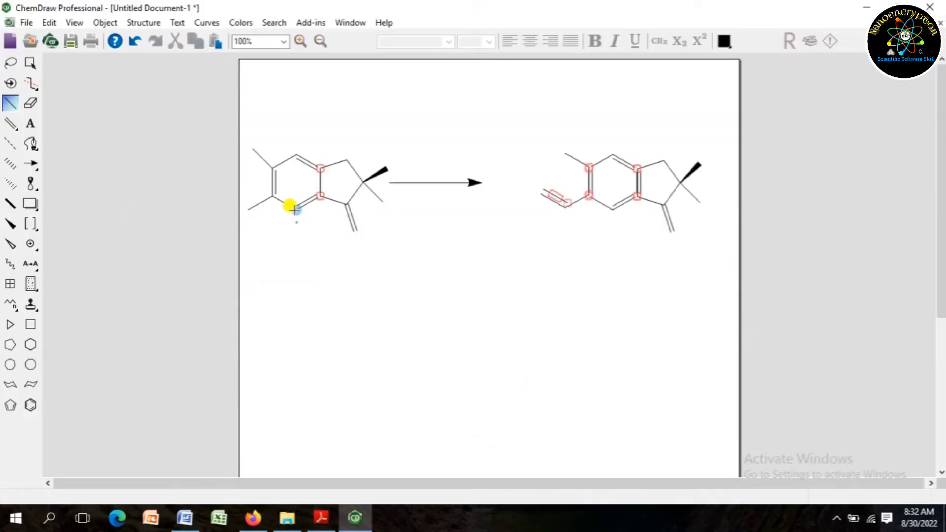
pyautogui.moveTo(295, 207); pyautogui.dragTo(293, 223)
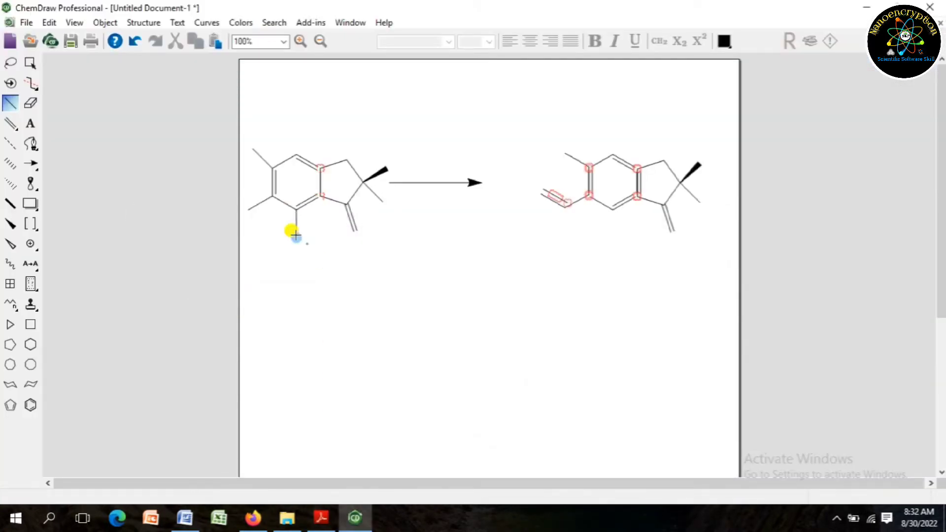
# Following the PDF, label the first structure's exocyclic double bond end O and its lower-left substituent Br.
pyautogui.click(321, 518)
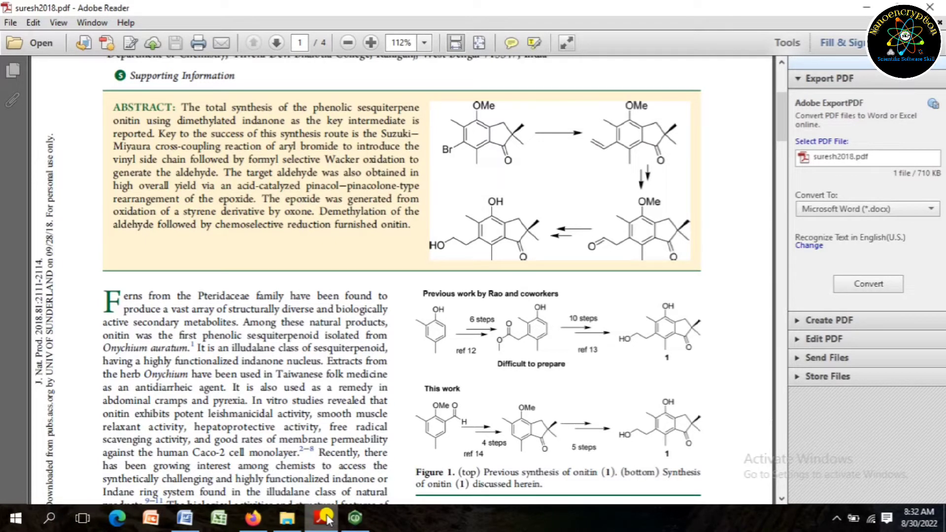
pyautogui.click(326, 519)
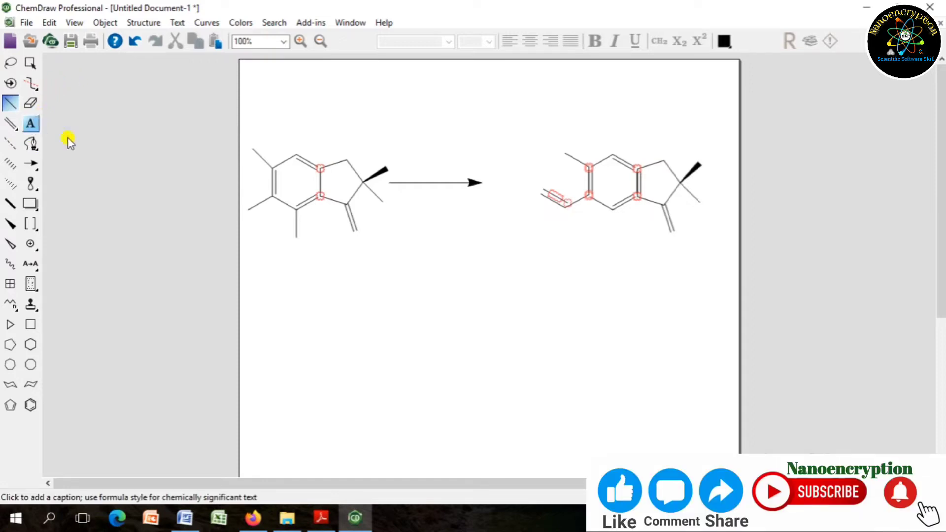
pyautogui.click(31, 124)
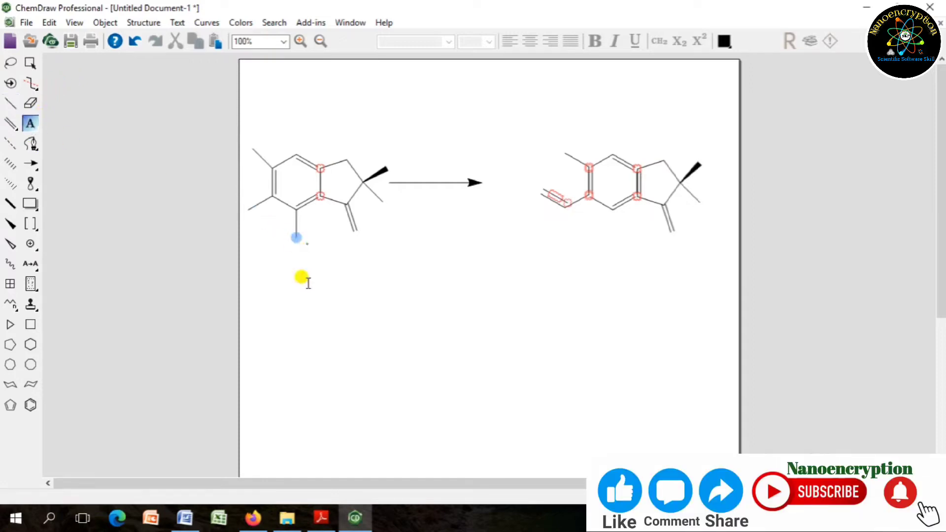
pyautogui.click(355, 239)
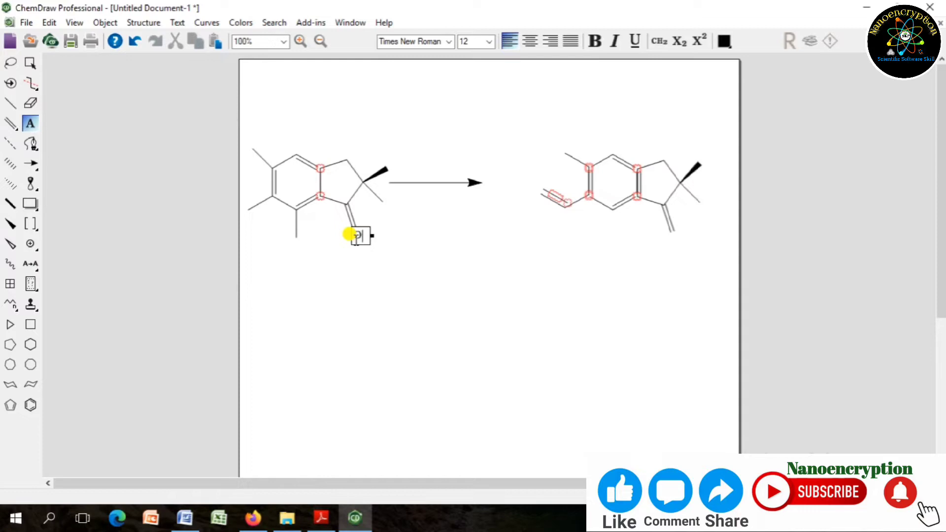
pyautogui.click(384, 251)
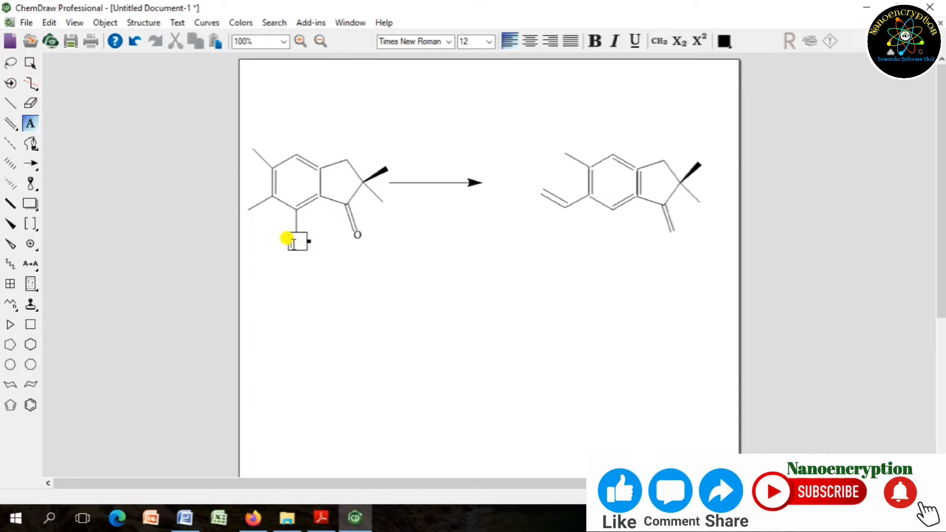
pyautogui.click(320, 518)
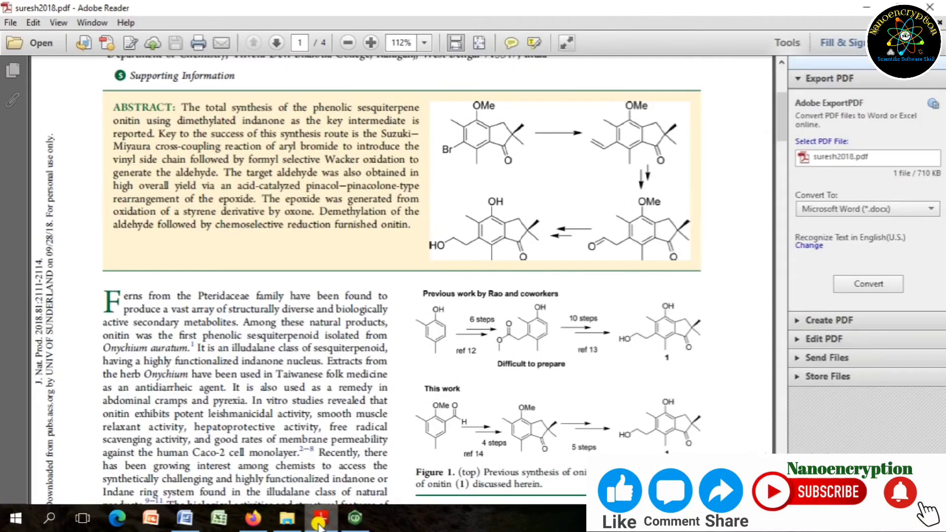
pyautogui.click(319, 519)
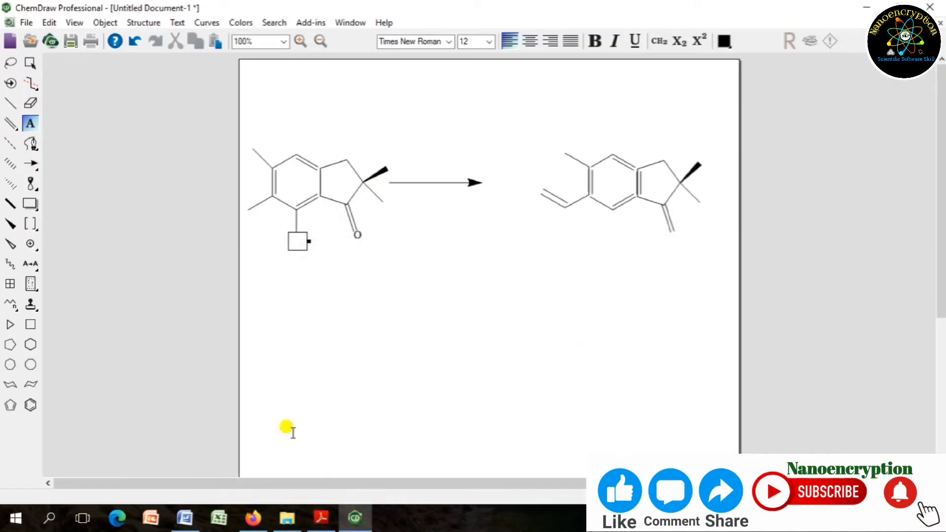
pyautogui.click(244, 214)
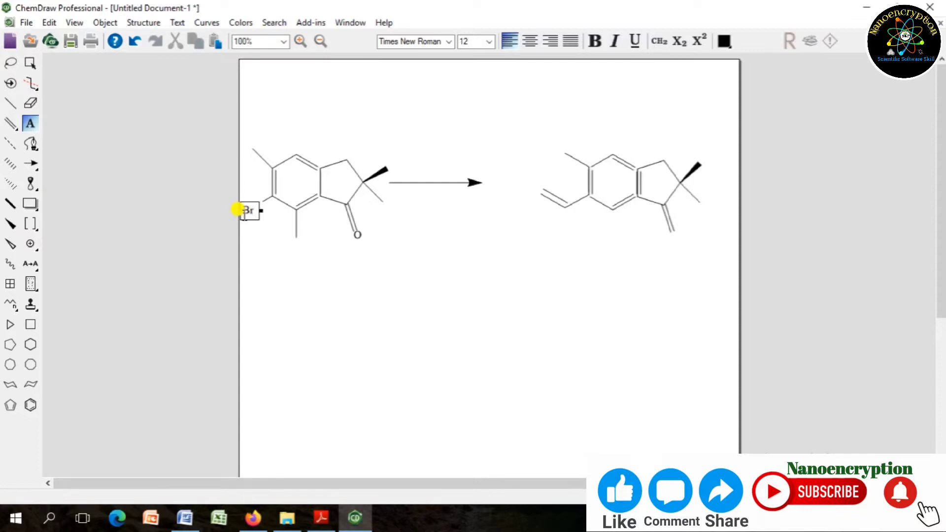
# Check the PDF and place an OMe text label above the top carbon of the first structure's six-membered ring.
pyautogui.click(320, 517)
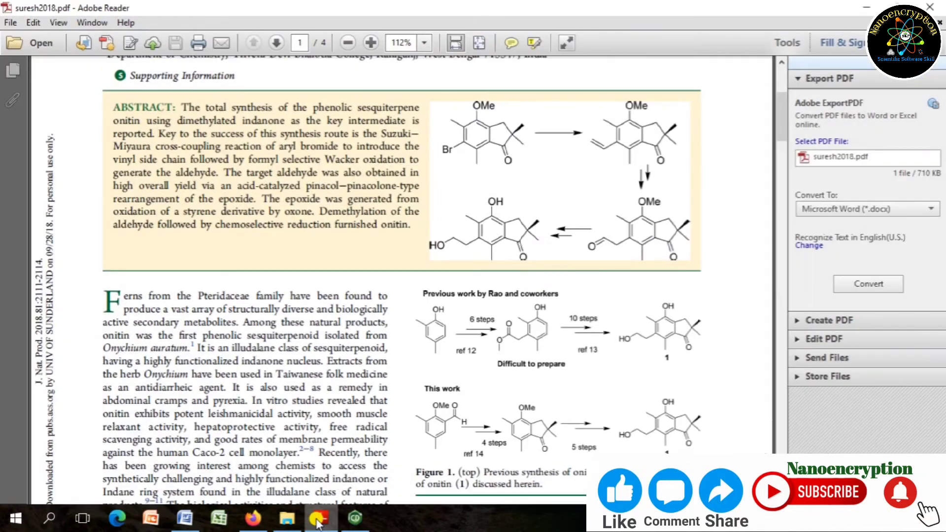
pyautogui.click(318, 518)
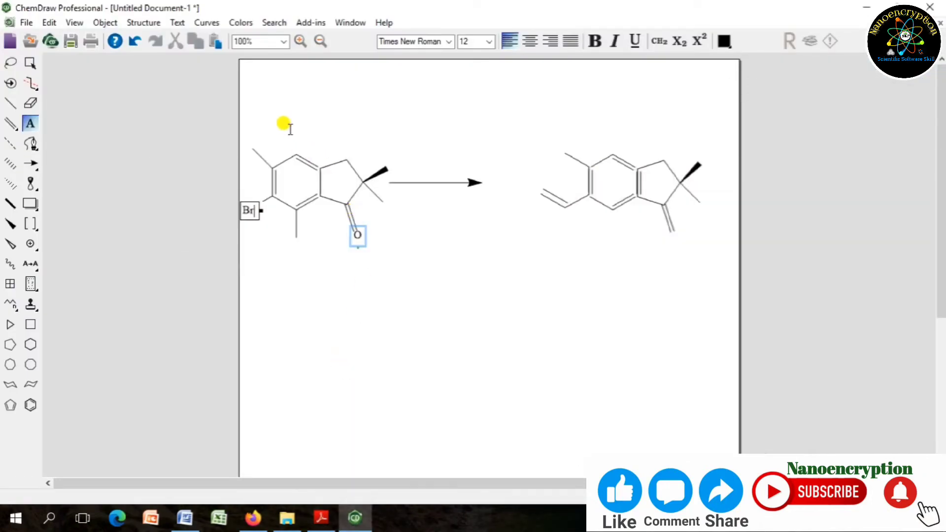
pyautogui.click(289, 122)
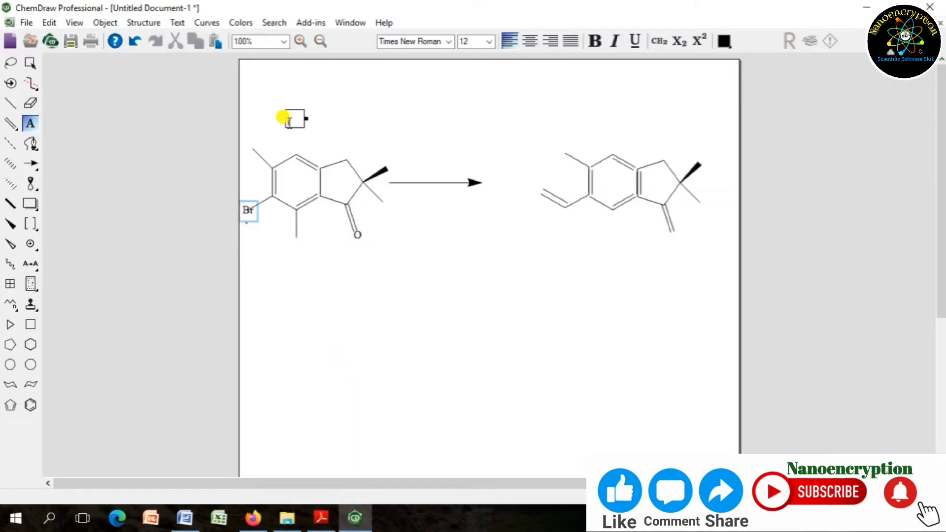
pyautogui.write('P')
pyautogui.write('Me')
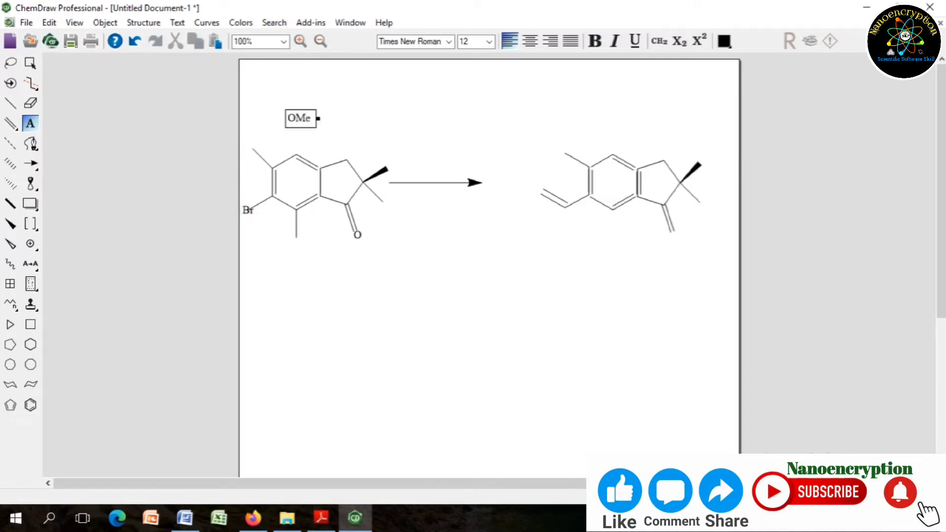
# Try to draw a single bond from the six-membered ring's top carbon up to the OMe label.
pyautogui.click(10, 103)
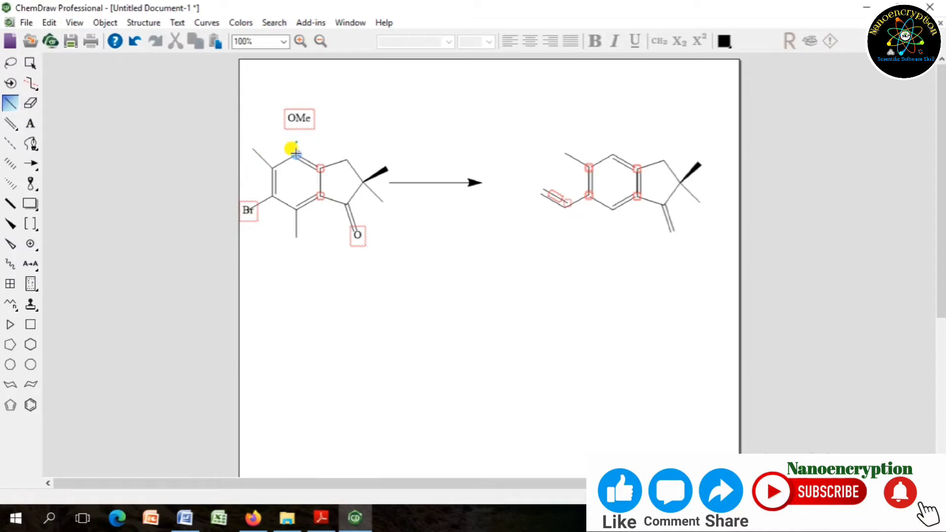
pyautogui.moveTo(295, 154); pyautogui.dragTo(293, 137)
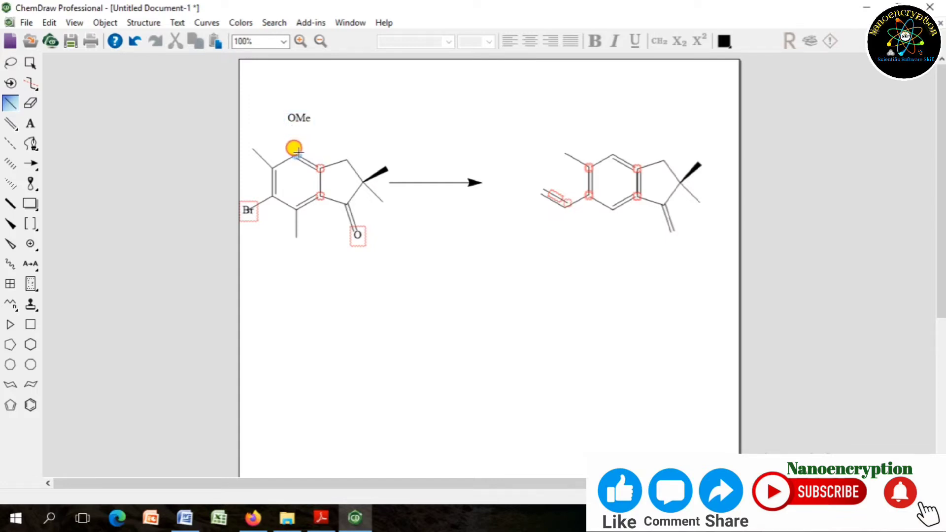
pyautogui.click(299, 153)
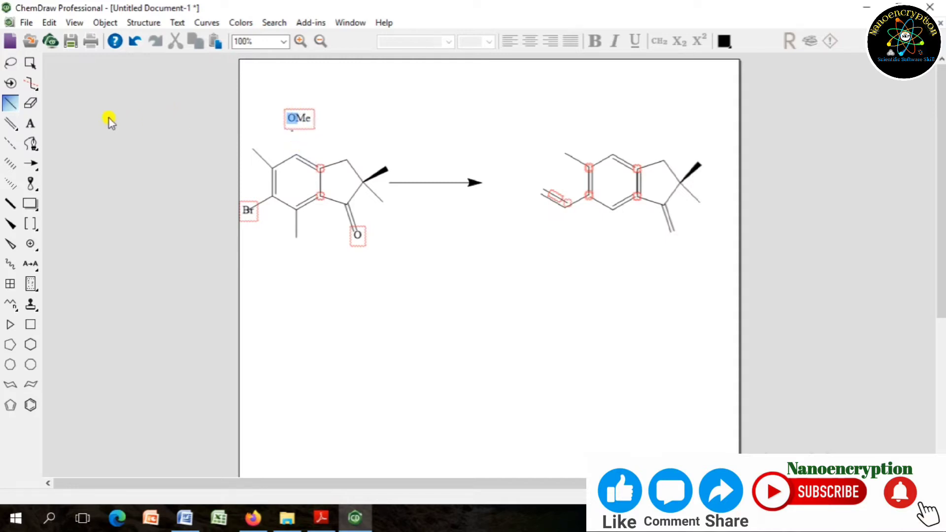
# Move the OMe label aside to the upper right and draw a vertical single bond at the six-membered ring's top carbon.
pyautogui.click(32, 65)
pyautogui.moveTo(264, 95); pyautogui.dragTo(336, 132)
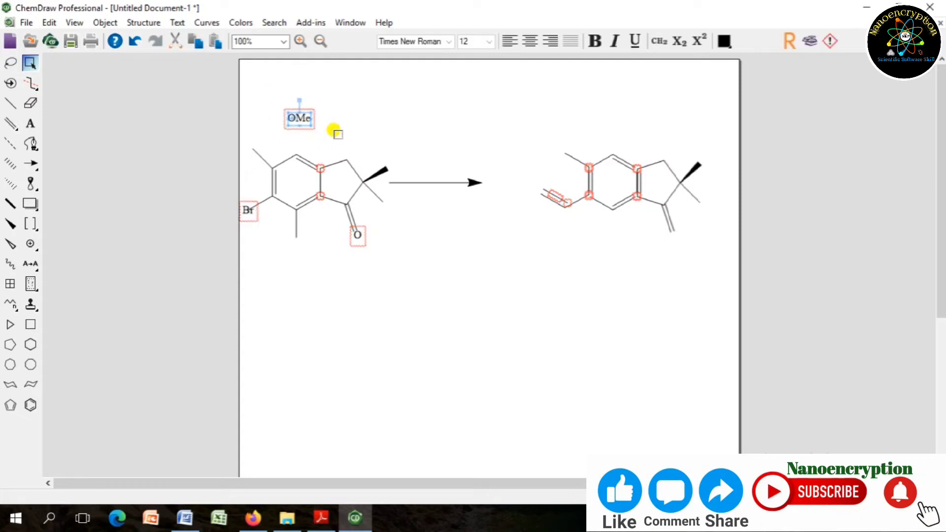
pyautogui.moveTo(287, 112); pyautogui.dragTo(390, 96)
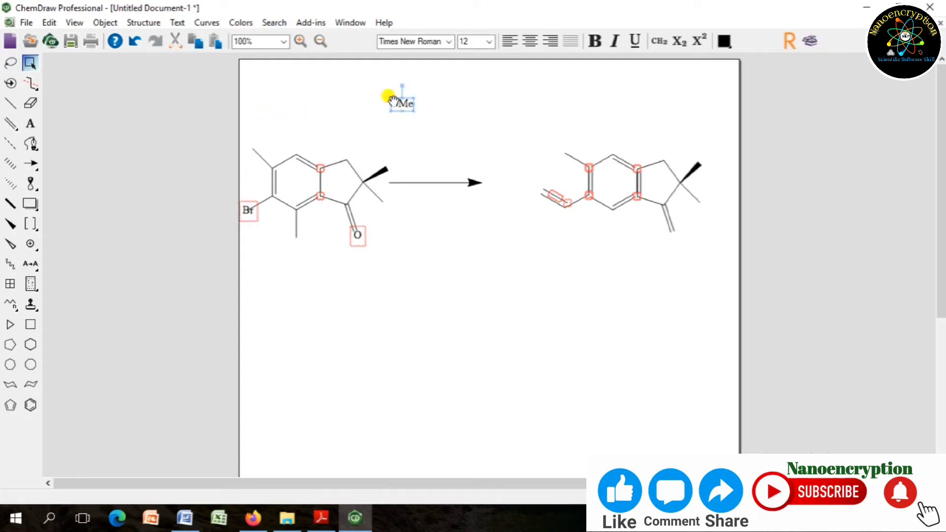
pyautogui.click(11, 102)
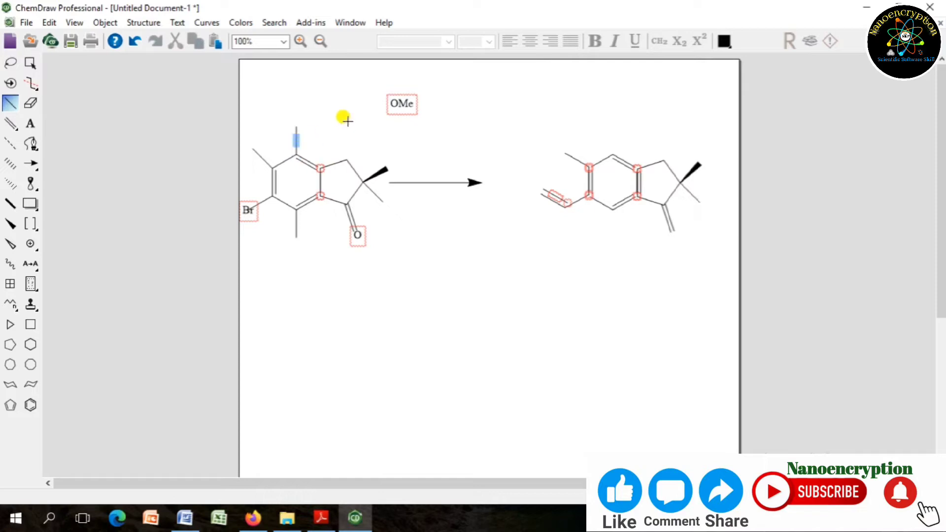
# Move the OMe label back onto the end of the first structure's top vertical bond and compare with the PDF scheme.
pyautogui.click(29, 63)
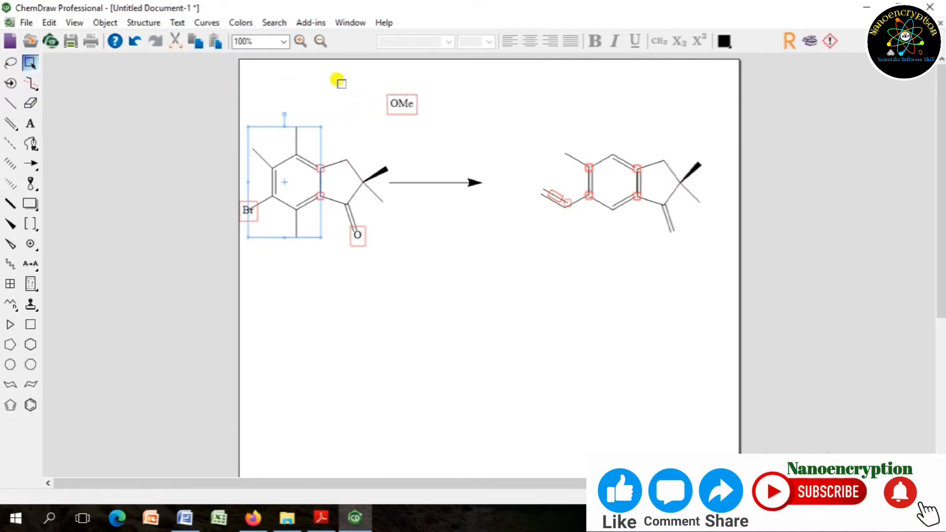
pyautogui.moveTo(376, 82); pyautogui.dragTo(295, 113)
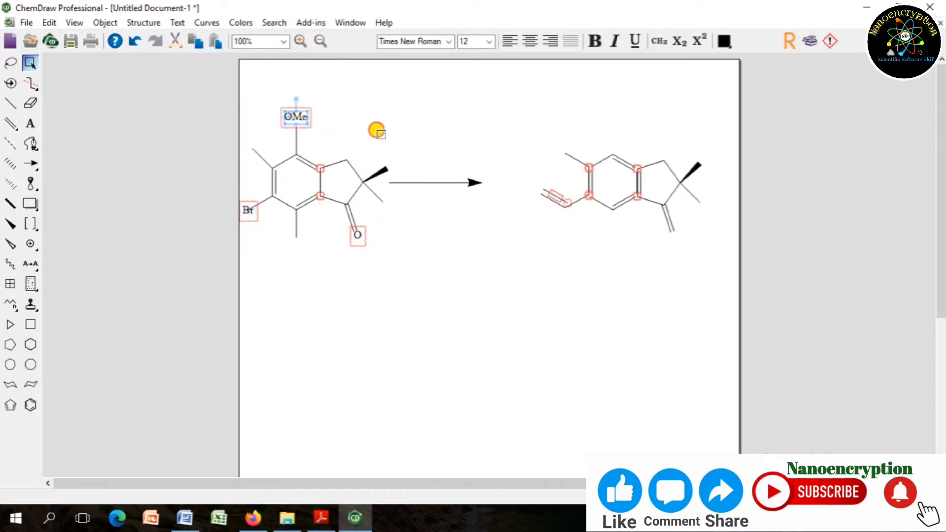
pyautogui.click(361, 310)
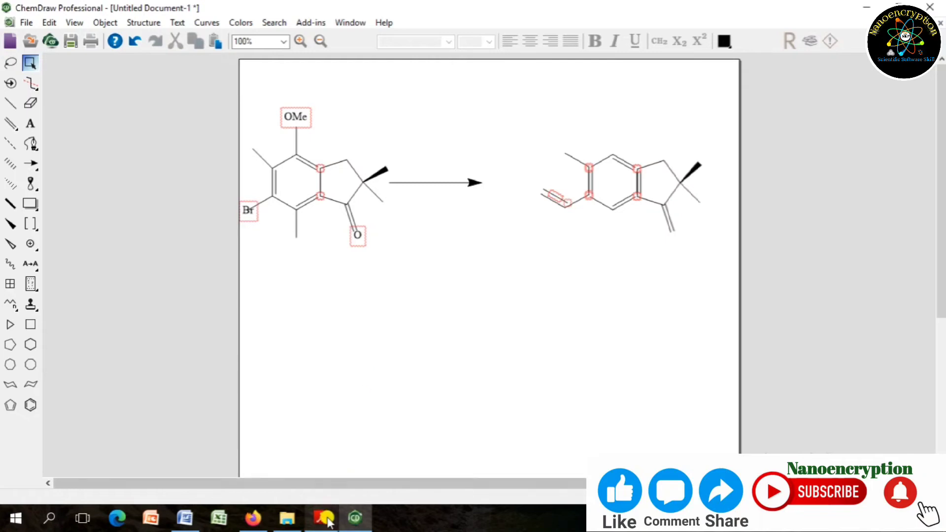
pyautogui.click(325, 519)
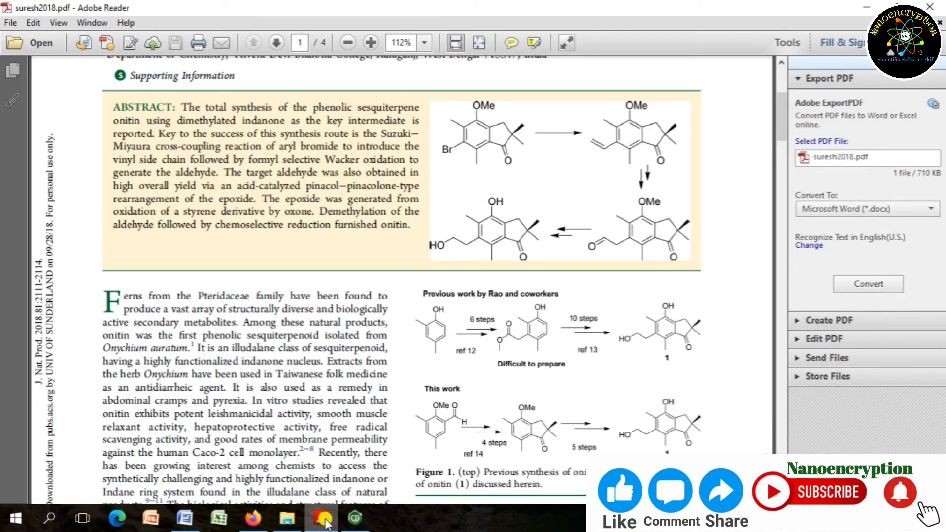
# Return to ChemDraw, add O and OMe labels to the second structure's carbonyl and top bond, and compare with the PDF scheme.
pyautogui.click(325, 521)
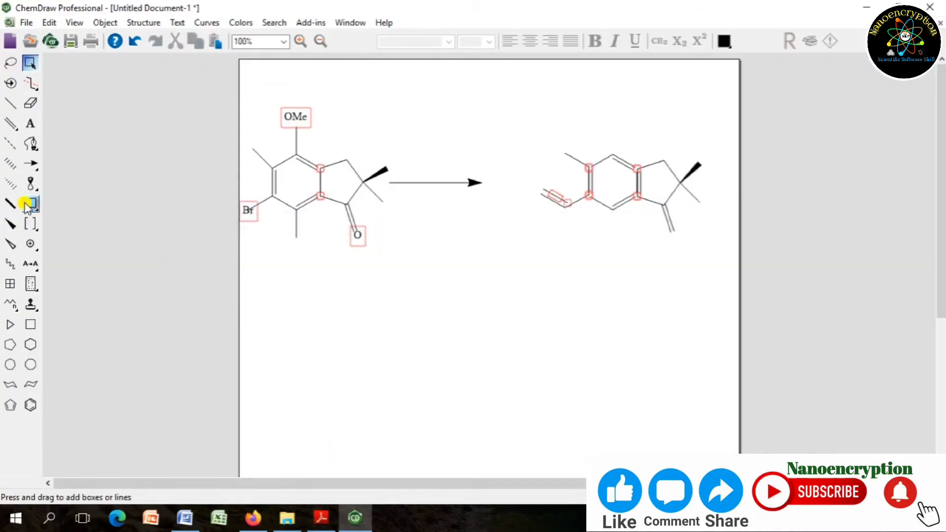
pyautogui.click(30, 123)
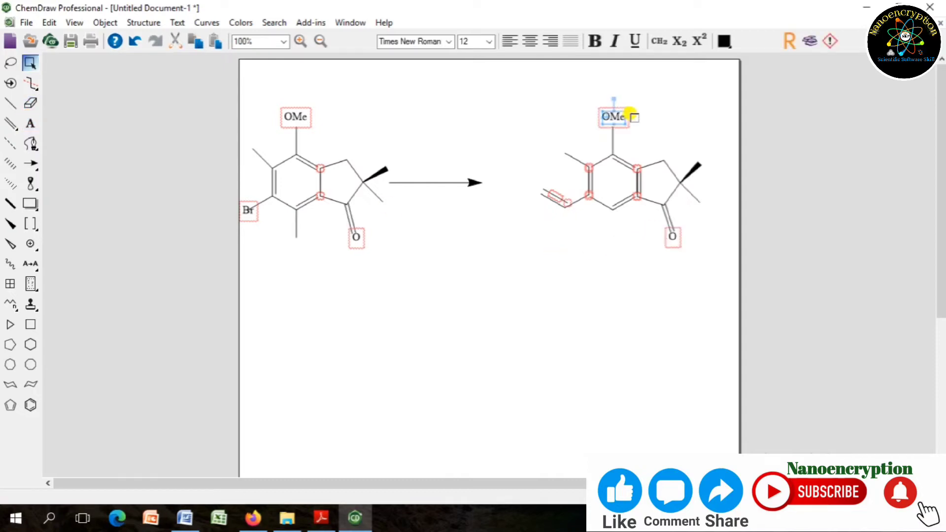
pyautogui.click(323, 519)
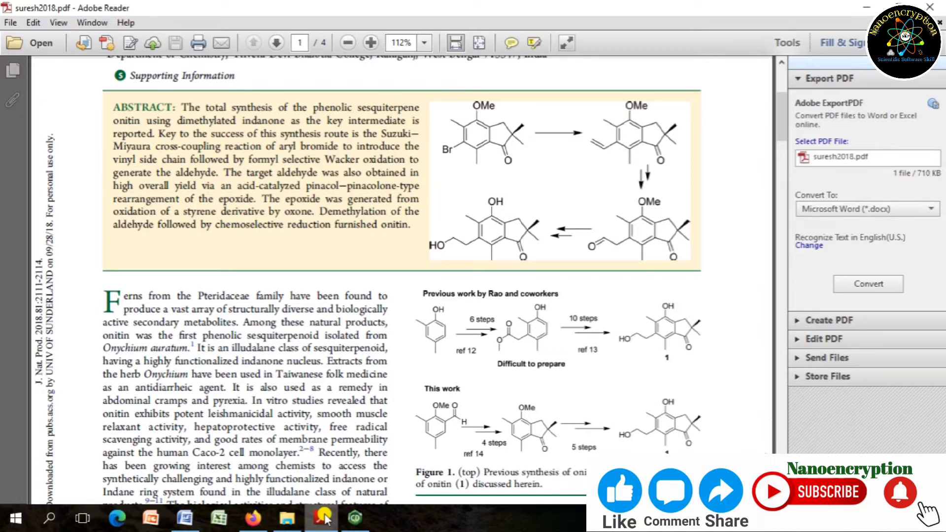
pyautogui.click(323, 518)
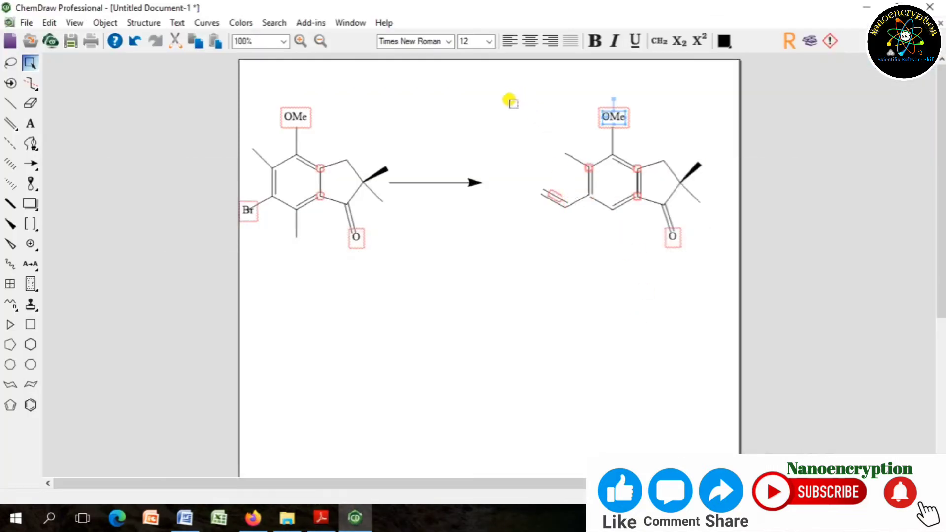
# Duplicate the complete second structure of the first row and move the copy straight down to start the second row.
pyautogui.moveTo(524, 89); pyautogui.dragTo(715, 271)
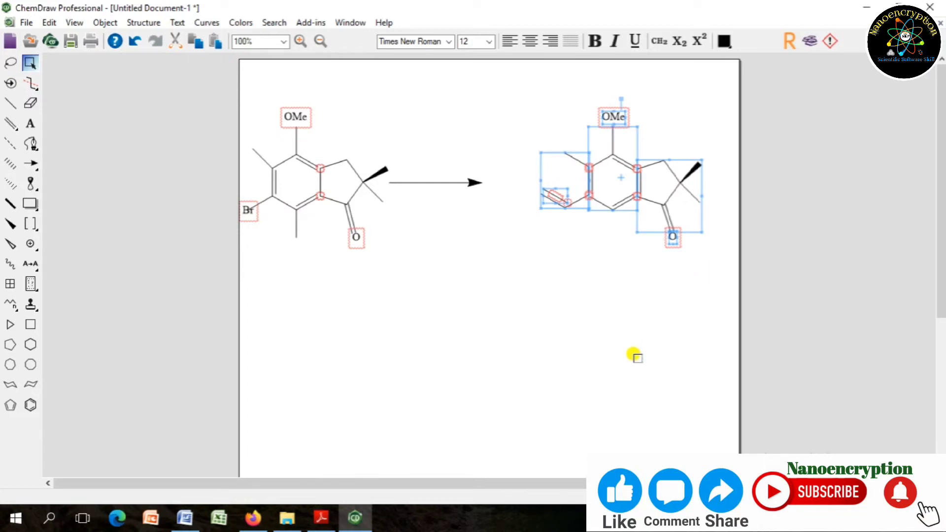
pyautogui.click(635, 355)
pyautogui.hotkey('ctrl', 'v')
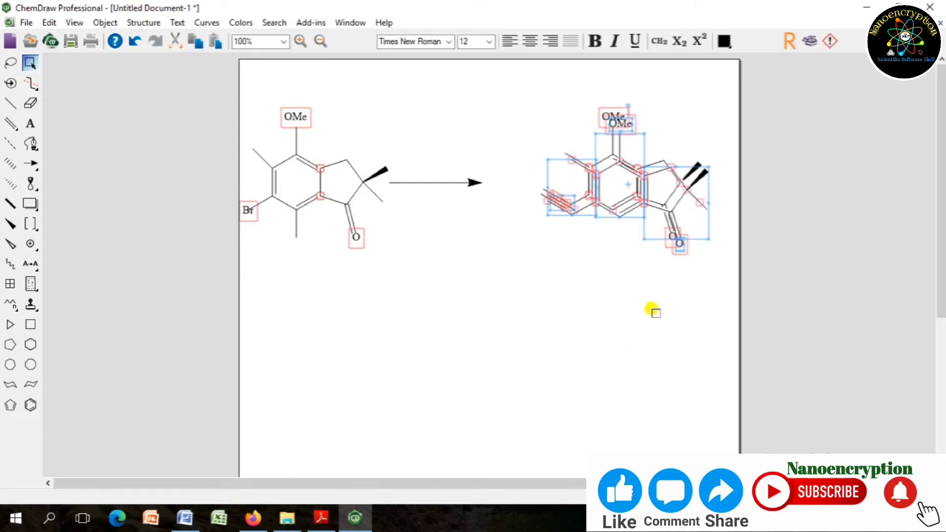
pyautogui.press('Down')
pyautogui.press('Down')
pyautogui.press('Down')
pyautogui.press('Down')
pyautogui.press('Down')
pyautogui.press('Down')
pyautogui.press('Down')
pyautogui.press('Down')
pyautogui.press('Down')
pyautogui.press('Down')
pyautogui.press('Down')
pyautogui.press('Down')
pyautogui.press('Down')
pyautogui.press('Down')
pyautogui.press('Down')
pyautogui.press('Down')
pyautogui.press('Down')
pyautogui.press('Down')
pyautogui.press('Down')
pyautogui.press('Down')
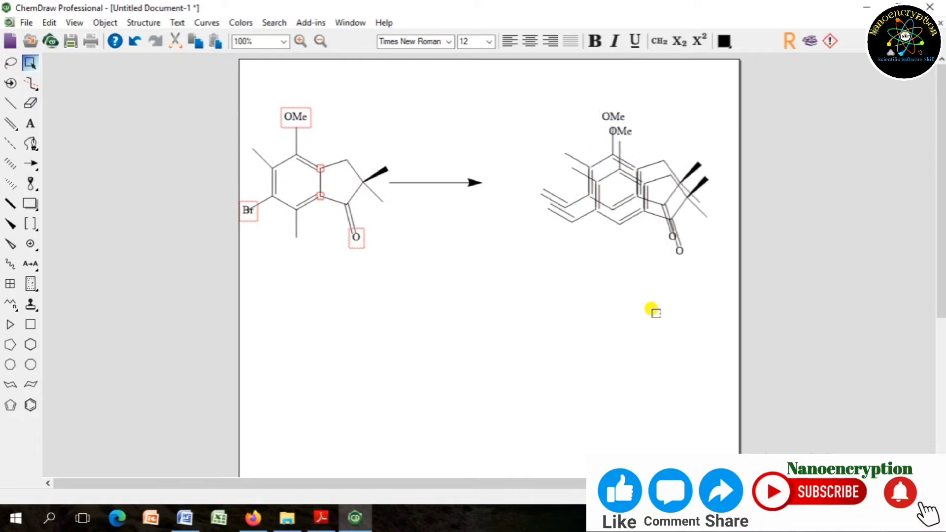
pyautogui.press('Down')
pyautogui.press('Down')
pyautogui.press('Down')
pyautogui.press('Down')
pyautogui.press('Down')
pyautogui.press('Down')
pyautogui.press('Down')
pyautogui.press('Down')
pyautogui.press('Down')
pyautogui.press('Down')
pyautogui.press('Down')
pyautogui.press('Down')
pyautogui.press('Down')
pyautogui.press('Down')
pyautogui.press('Down')
pyautogui.press('Down')
pyautogui.press('Down')
pyautogui.press('Down')
pyautogui.press('Down')
pyautogui.press('Down')
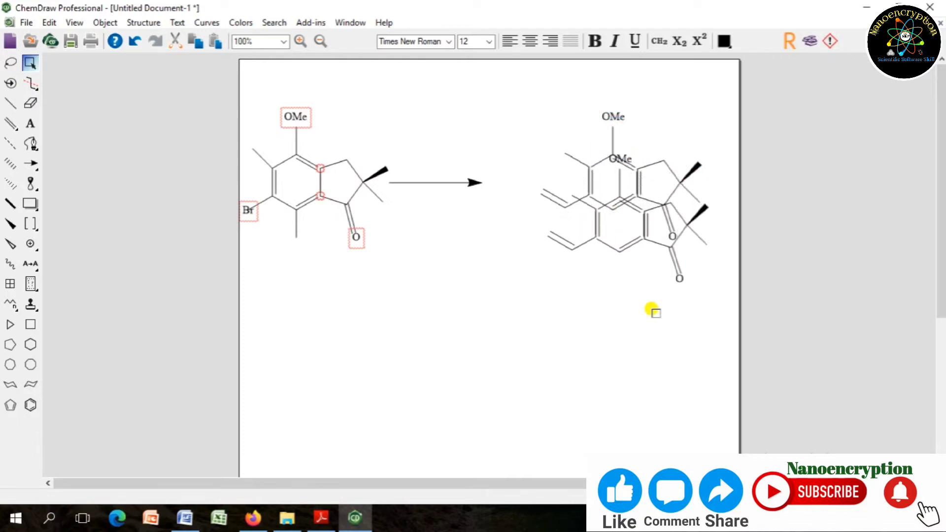
pyautogui.press('Down')
pyautogui.press('Down')
pyautogui.press('Down')
pyautogui.press('Down')
pyautogui.press('Down')
pyautogui.press('Down')
pyautogui.press('Down')
pyautogui.press('Down')
pyautogui.press('Down')
pyautogui.press('Down')
pyautogui.press('Down')
pyautogui.press('Down')
pyautogui.press('Down')
pyautogui.press('Down')
pyautogui.press('Down')
pyautogui.press('Down')
pyautogui.press('Down')
pyautogui.press('Down')
pyautogui.press('Down')
pyautogui.press('Down')
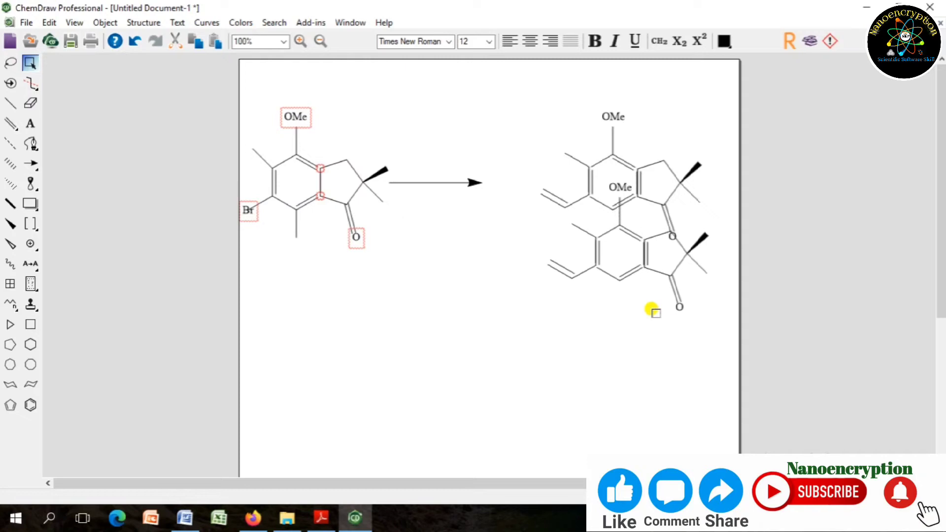
pyautogui.press('Down')
pyautogui.press('Down')
pyautogui.press('Down')
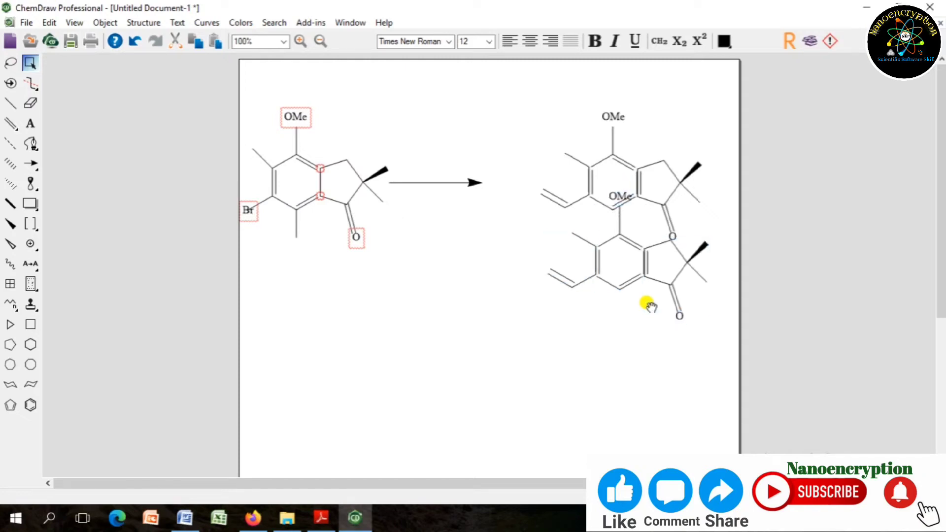
pyautogui.press('Down')
pyautogui.press('Down')
pyautogui.press('Down')
pyautogui.press('Down')
pyautogui.press('Down')
pyautogui.press('Down')
pyautogui.press('Down')
pyautogui.press('Down')
pyautogui.press('Down')
pyautogui.press('Down')
pyautogui.press('Down')
pyautogui.press('Down')
pyautogui.press('Down')
pyautogui.press('Down')
pyautogui.press('Down')
pyautogui.press('Down')
pyautogui.press('Down')
pyautogui.press('Down')
pyautogui.press('Down')
pyautogui.press('Down')
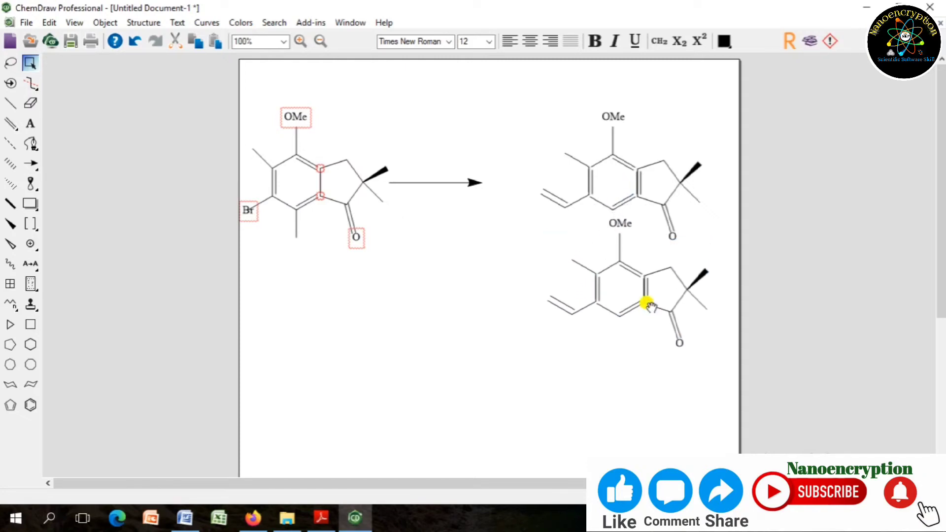
pyautogui.press('Down')
pyautogui.press('Down')
pyautogui.press('Down')
pyautogui.press('Down')
pyautogui.press('Down')
pyautogui.press('Down')
pyautogui.press('Down')
pyautogui.press('Down')
pyautogui.press('Down')
pyautogui.press('Down')
pyautogui.press('Down')
pyautogui.press('Down')
pyautogui.press('Down')
pyautogui.press('Down')
pyautogui.press('Down')
pyautogui.press('Down')
pyautogui.press('Down')
pyautogui.press('Down')
pyautogui.press('Down')
pyautogui.press('Down')
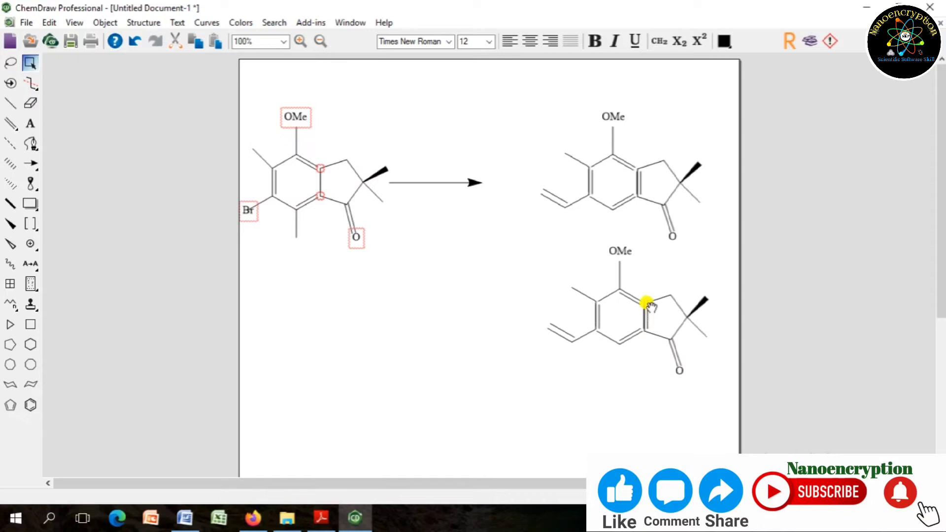
pyautogui.press('Down')
pyautogui.press('Down')
pyautogui.press('Down')
pyautogui.press('Down')
pyautogui.press('Down')
pyautogui.press('Down')
pyautogui.press('Down')
pyautogui.press('Down')
pyautogui.press('Down')
pyautogui.press('Down')
pyautogui.press('Down')
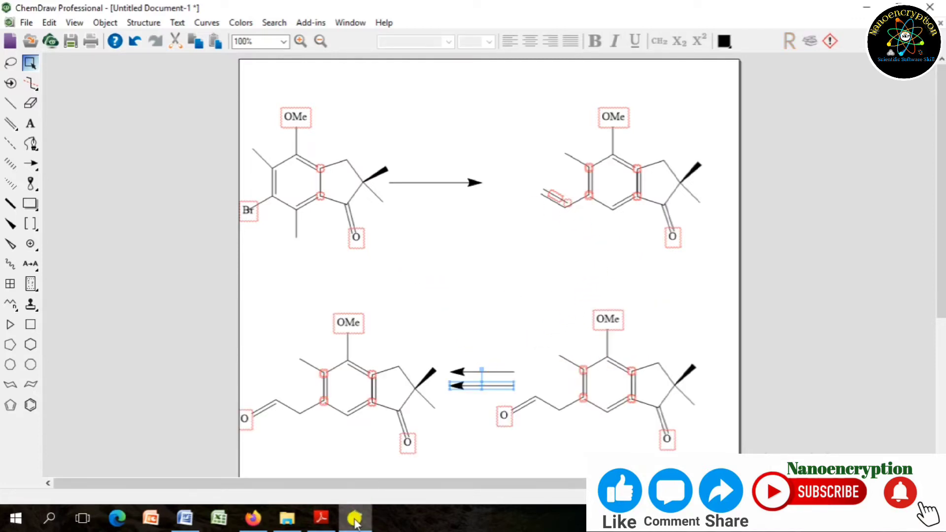
# Compare the two-row drawing with the PDF scheme and select the Solid (Medium) reaction arrow style.
pyautogui.click(322, 518)
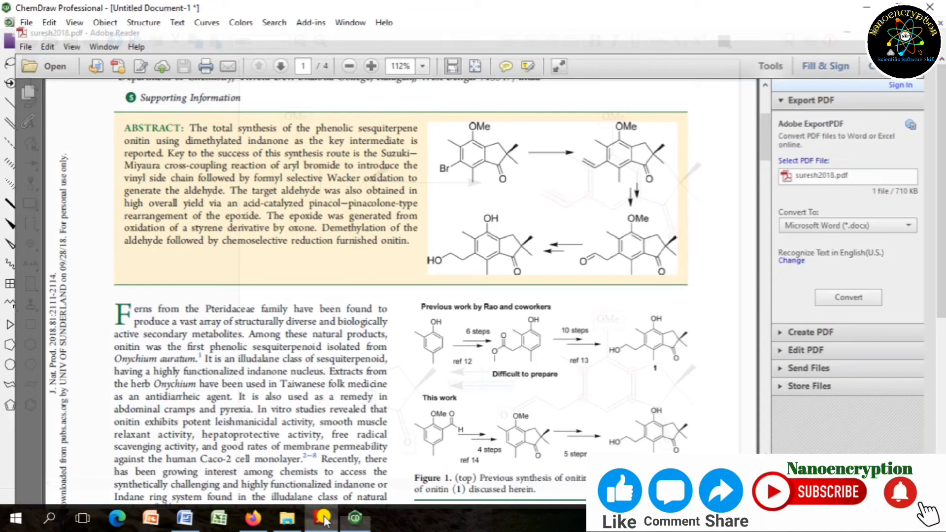
pyautogui.click(323, 518)
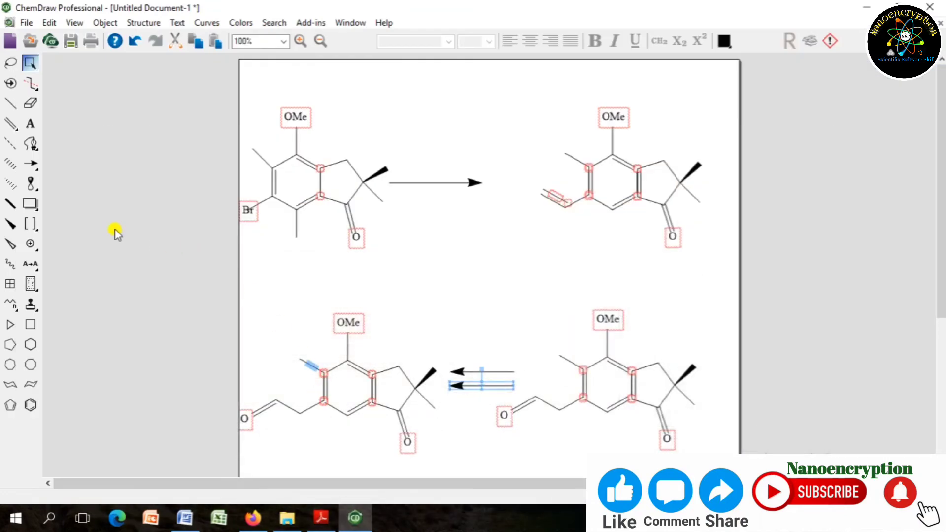
pyautogui.click(33, 169)
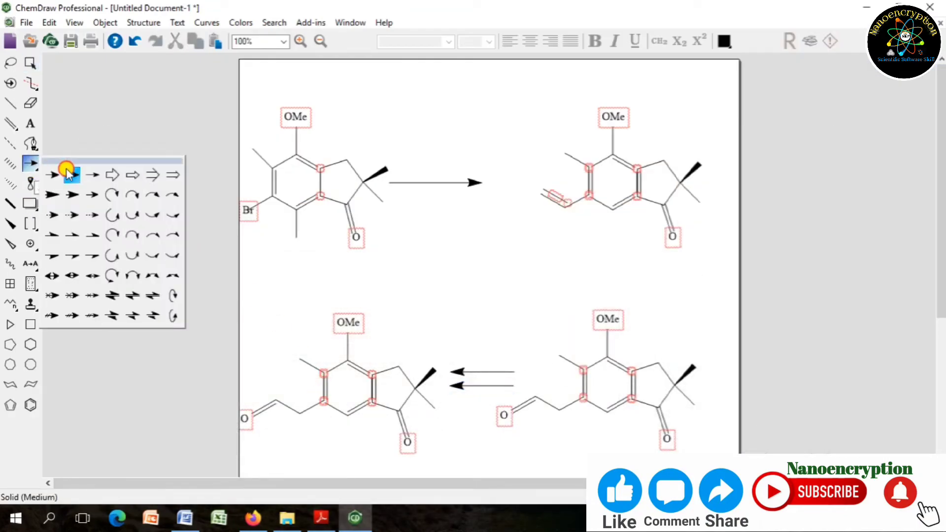